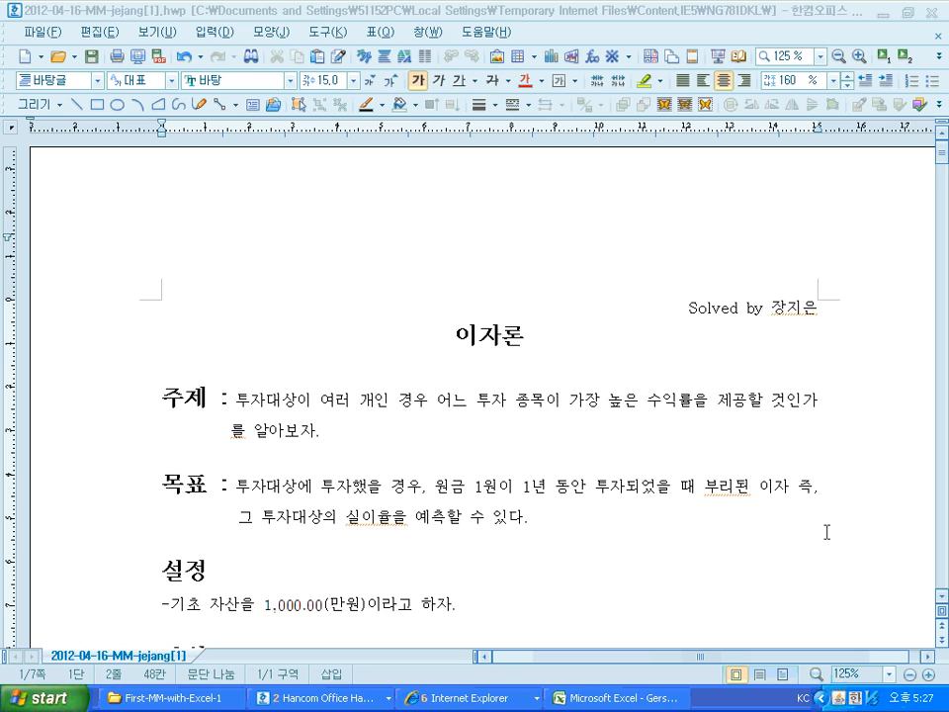
Read the introduction of the interest theory (이자론) document: its topic, goal, initial asset setting and analysis outline
{"action": "left_click", "coordinate": [708, 368]}
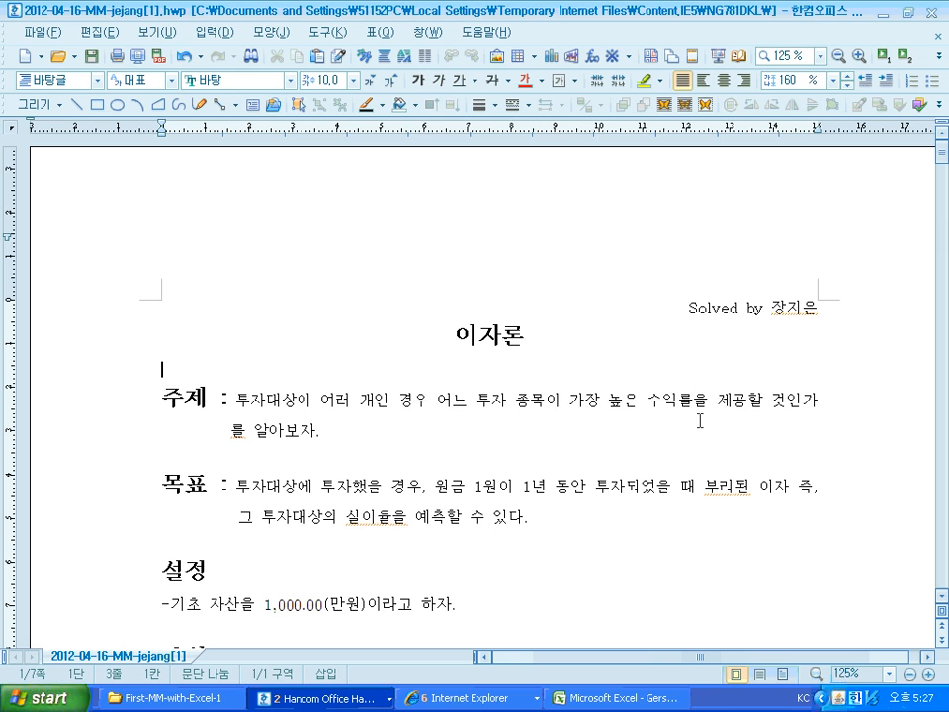
{"action": "scroll", "coordinate": [699, 422], "scroll_direction": "down", "scroll_amount": 2}
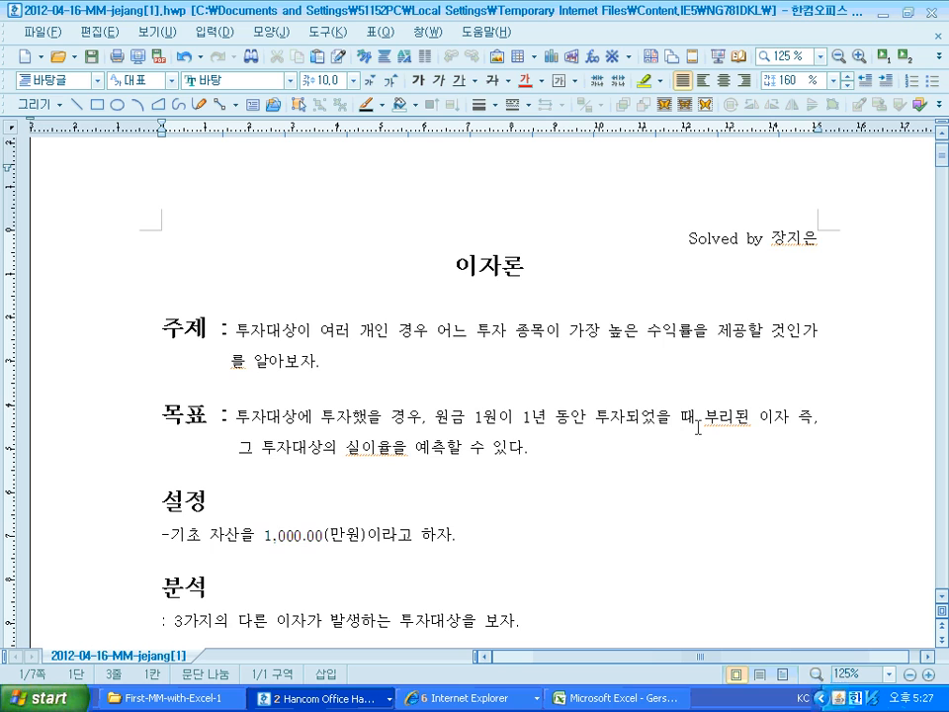
{"action": "scroll", "coordinate": [699, 333], "scroll_direction": "down", "scroll_amount": 2}
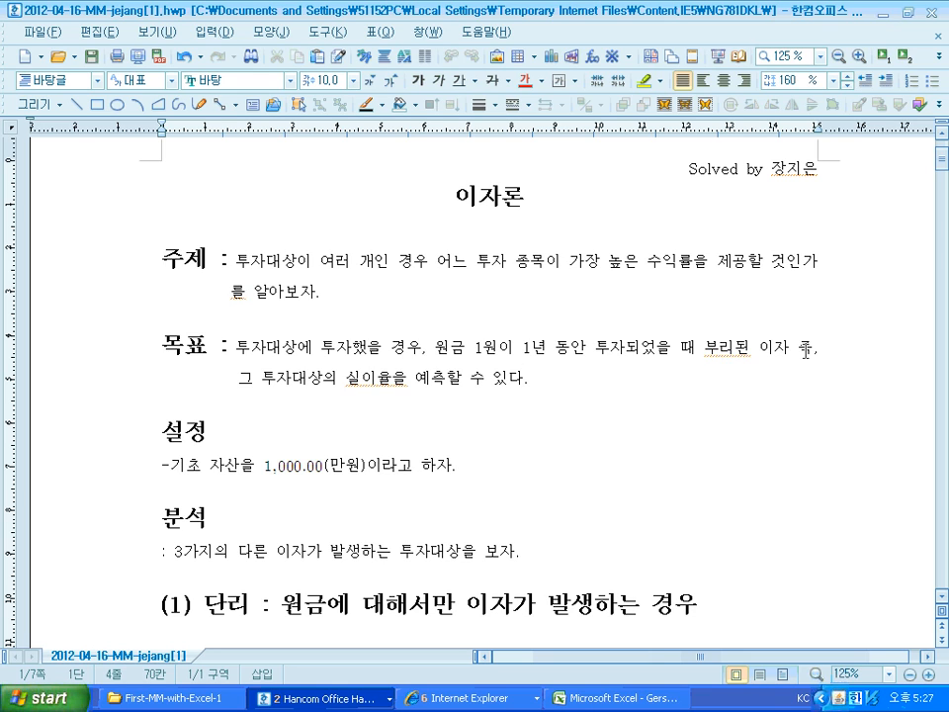
{"action": "left_click", "coordinate": [541, 371]}
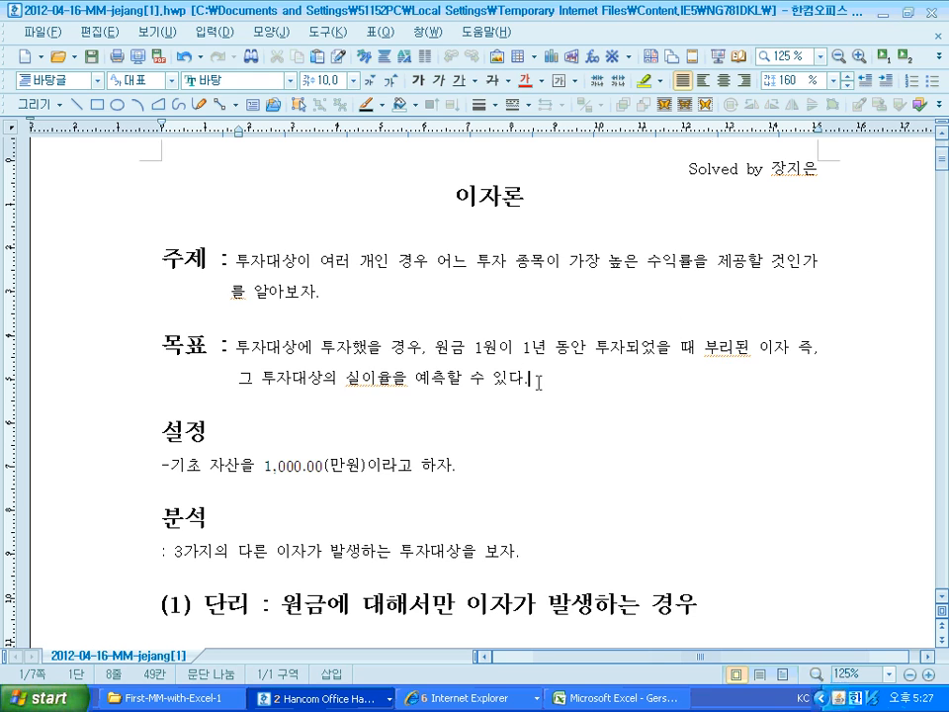
{"action": "scroll", "coordinate": [541, 370], "scroll_direction": "down", "scroll_amount": 1}
{"action": "scroll", "coordinate": [541, 370], "scroll_direction": "down", "scroll_amount": 2}
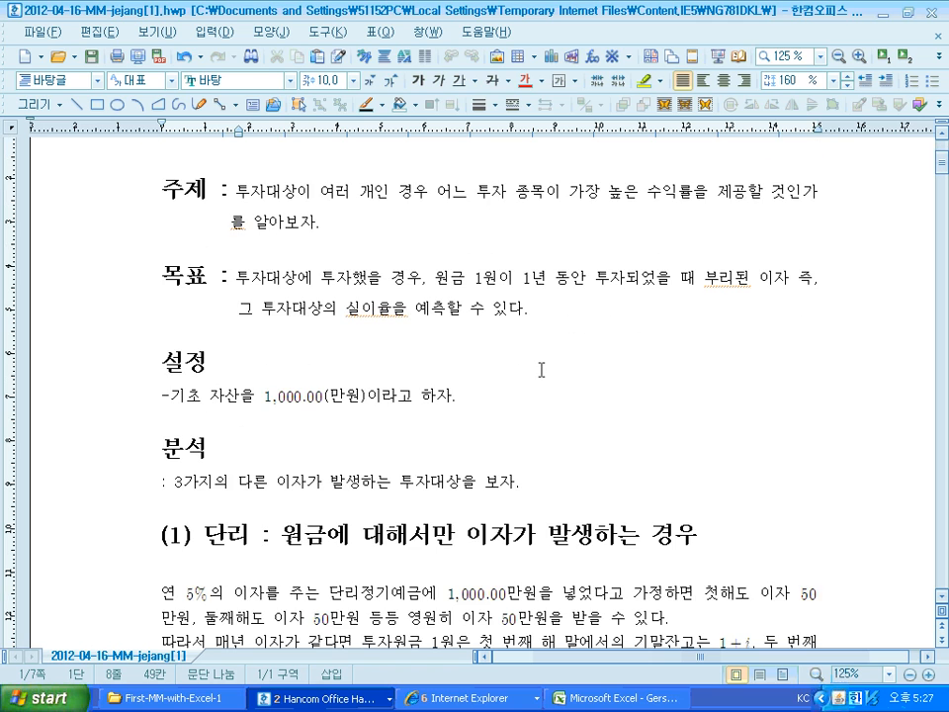
{"action": "left_click", "coordinate": [583, 311]}
{"action": "scroll", "coordinate": [581, 347], "scroll_direction": "down", "scroll_amount": 1}
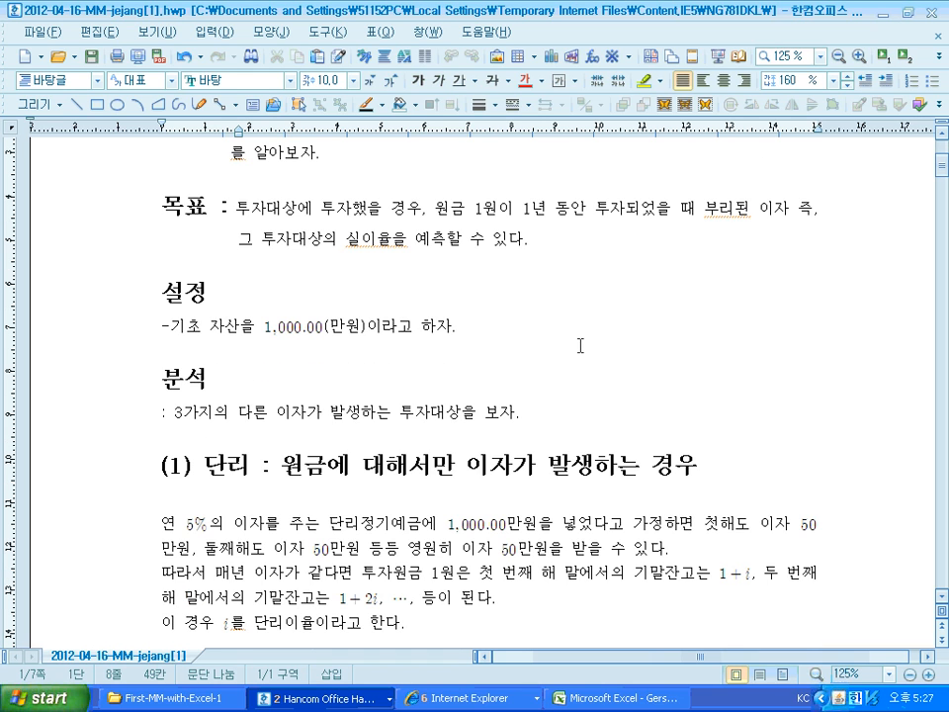
{"action": "scroll", "coordinate": [581, 346], "scroll_direction": "down", "scroll_amount": 2}
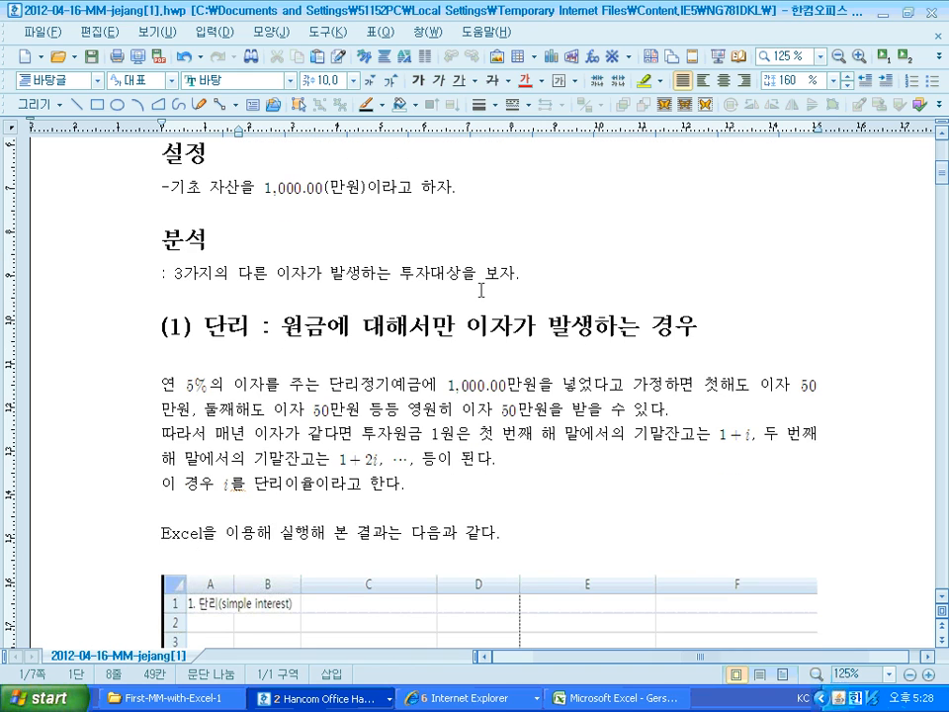
Examine the simple interest (단리) section, including its deposit example and the Excel table of balances per period
{"action": "scroll", "coordinate": [537, 279], "scroll_direction": "down", "scroll_amount": 1}
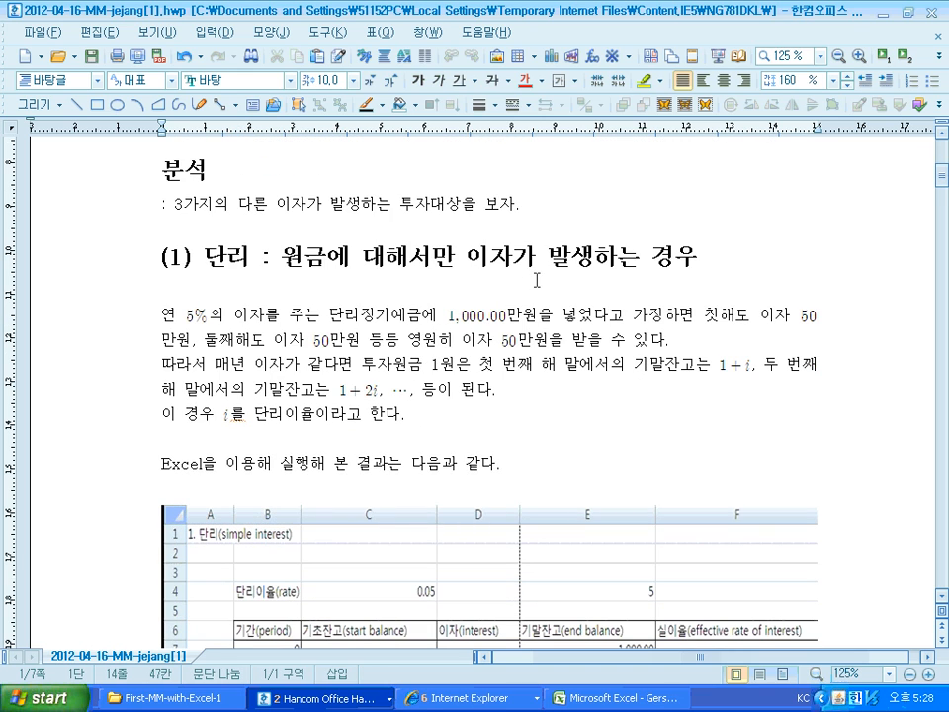
{"action": "scroll", "coordinate": [537, 280], "scroll_direction": "down", "scroll_amount": 1}
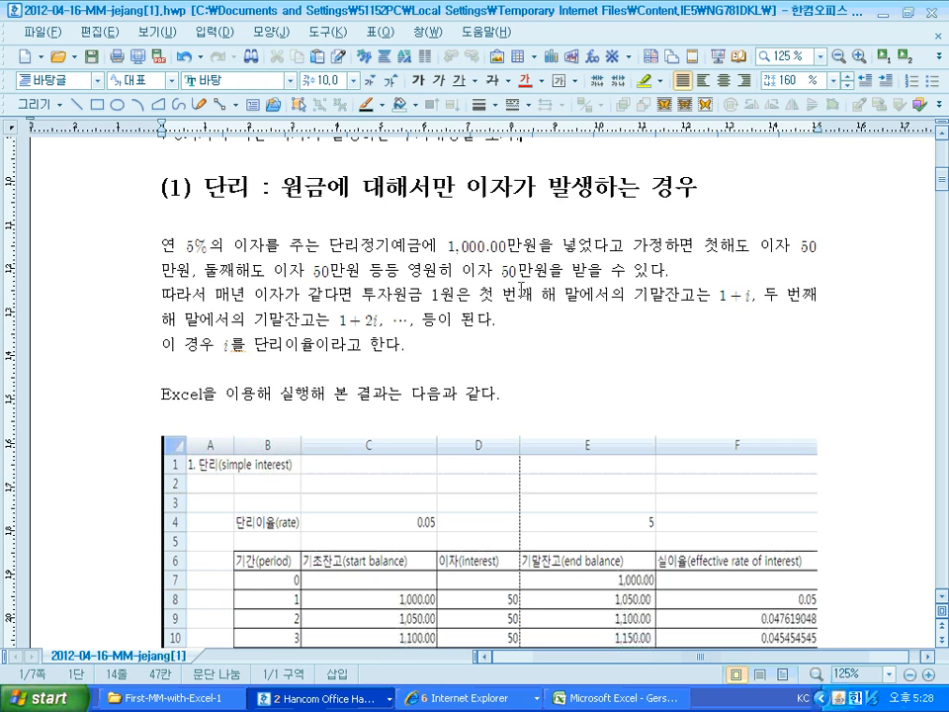
{"action": "scroll", "coordinate": [522, 289], "scroll_direction": "down", "scroll_amount": 5}
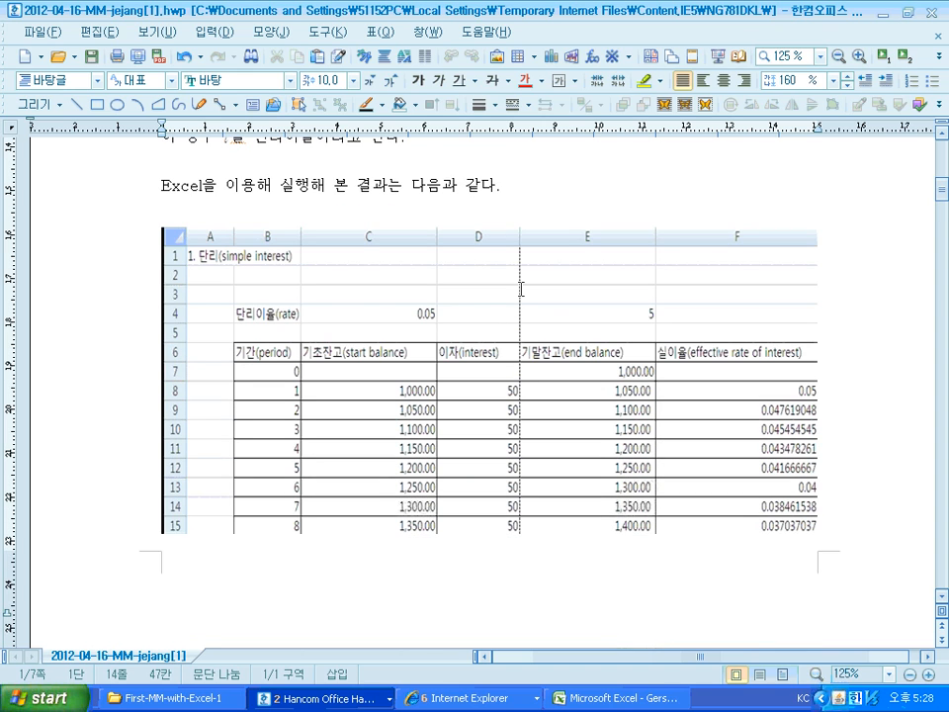
{"action": "scroll", "coordinate": [521, 289], "scroll_direction": "down", "scroll_amount": 2}
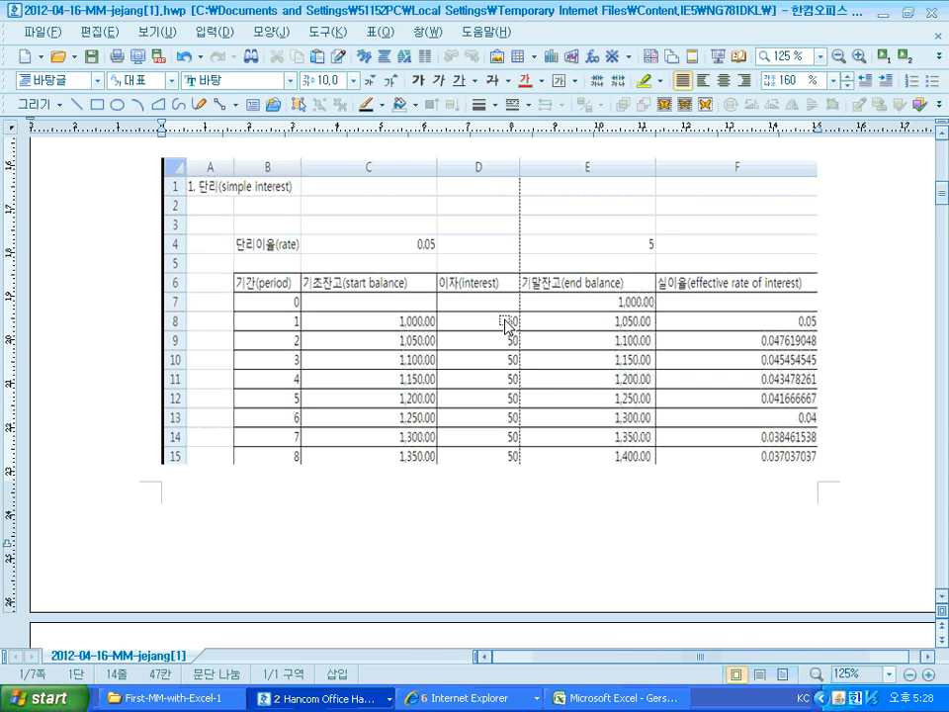
{"action": "scroll", "coordinate": [499, 330], "scroll_direction": "down", "scroll_amount": 3}
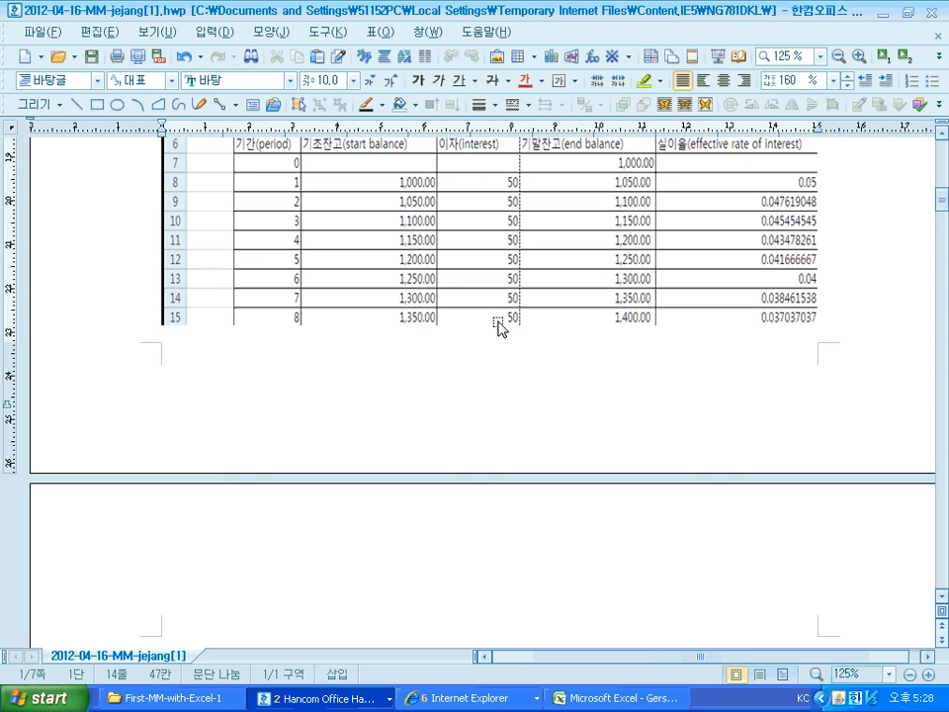
{"action": "scroll", "coordinate": [500, 330], "scroll_direction": "down", "scroll_amount": 10}
{"action": "scroll", "coordinate": [499, 331], "scroll_direction": "down", "scroll_amount": 3}
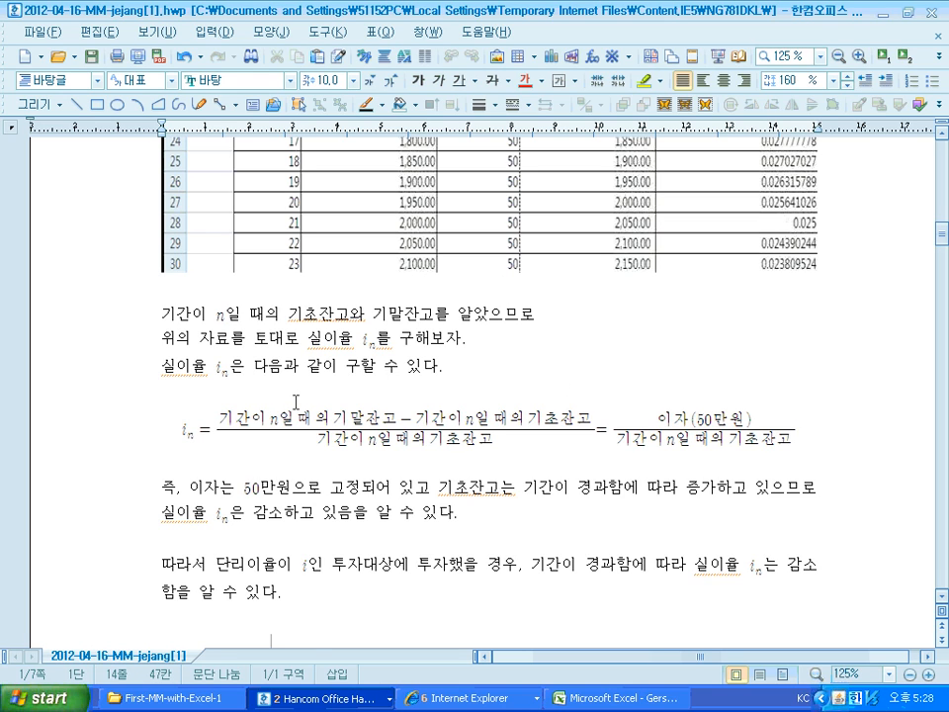
{"action": "scroll", "coordinate": [296, 399], "scroll_direction": "up", "scroll_amount": 3}
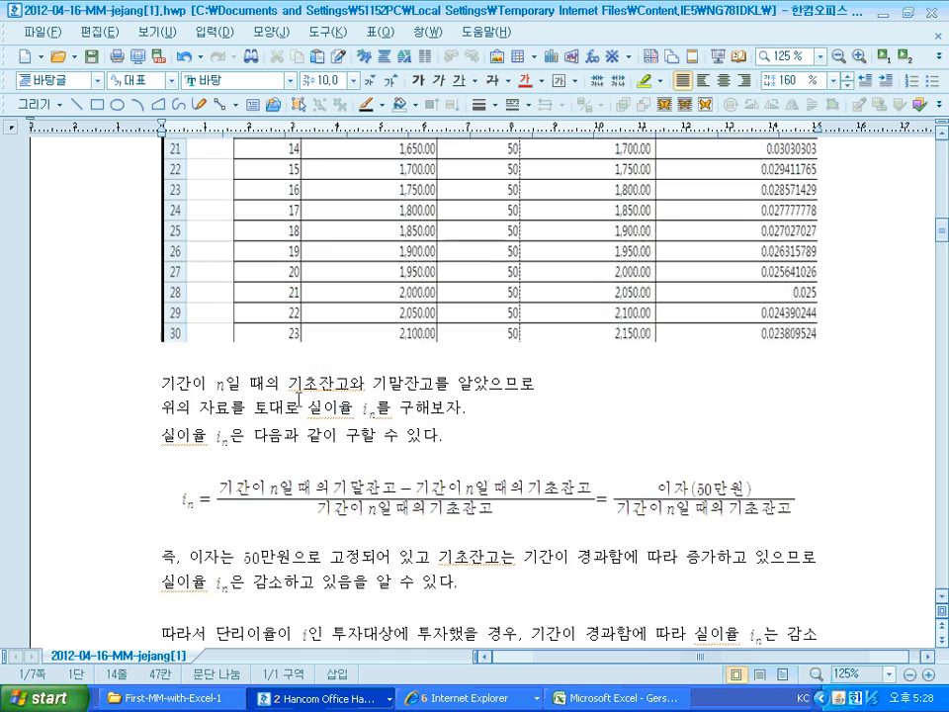
{"action": "scroll", "coordinate": [304, 398], "scroll_direction": "down", "scroll_amount": 1}
{"action": "scroll", "coordinate": [309, 398], "scroll_direction": "up", "scroll_amount": 1}
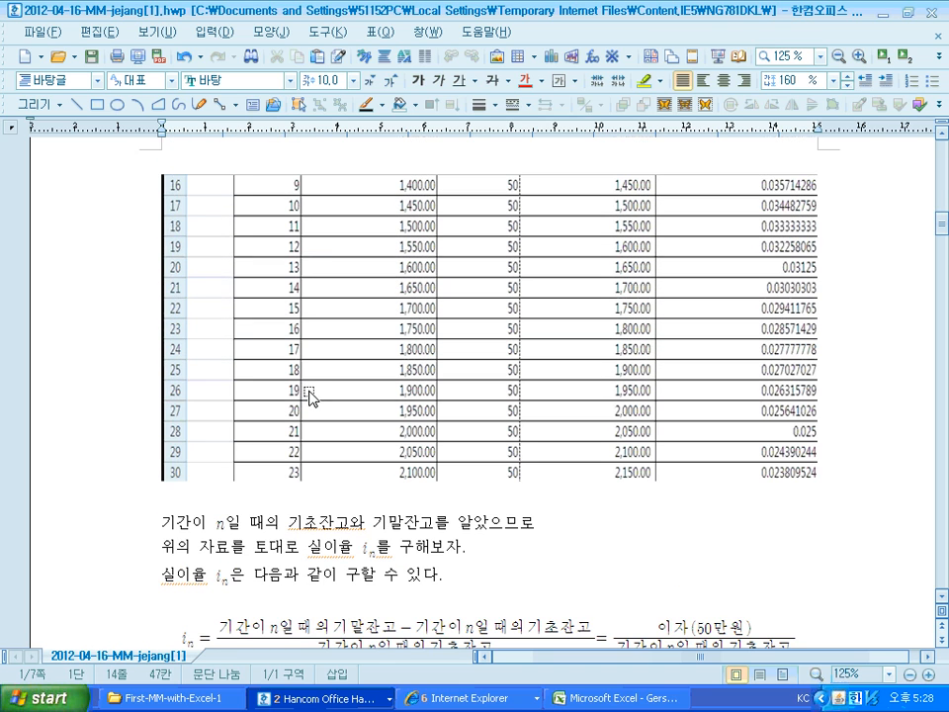
Review the simple interest effective rate formula against the table, together with its conclusion and the effective rate chart
{"action": "scroll", "coordinate": [314, 396], "scroll_direction": "down", "scroll_amount": 3}
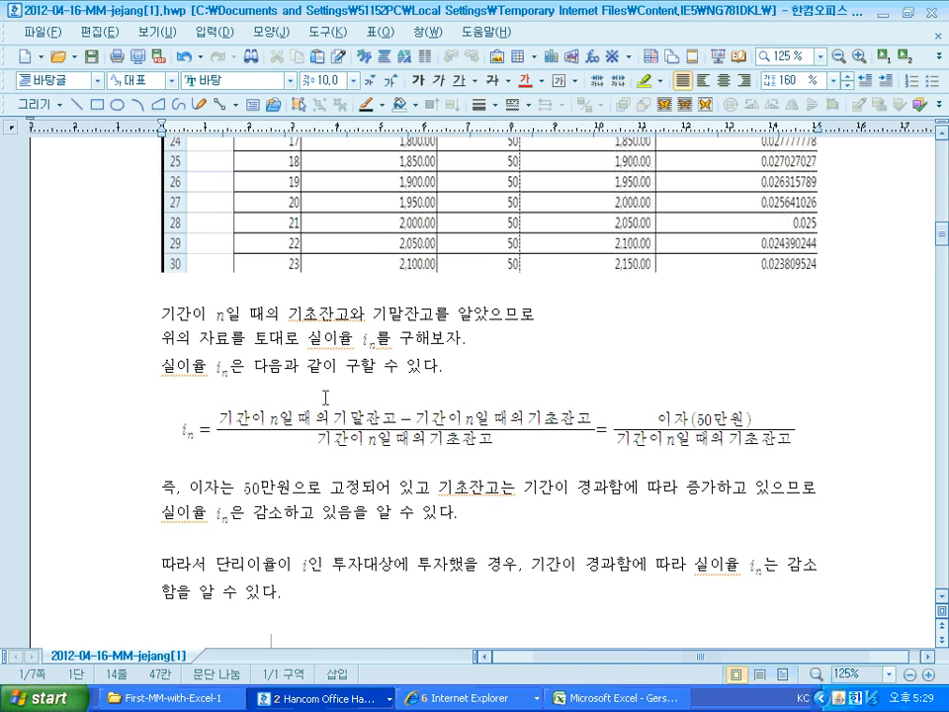
{"action": "scroll", "coordinate": [320, 396], "scroll_direction": "down", "scroll_amount": 2}
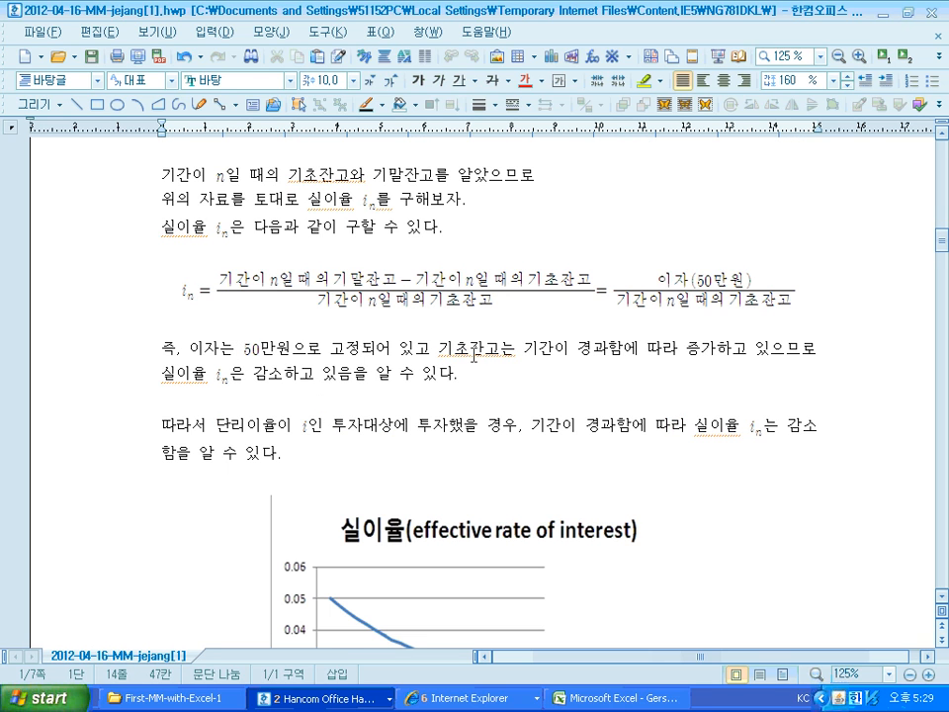
{"action": "scroll", "coordinate": [474, 356], "scroll_direction": "up", "scroll_amount": 3}
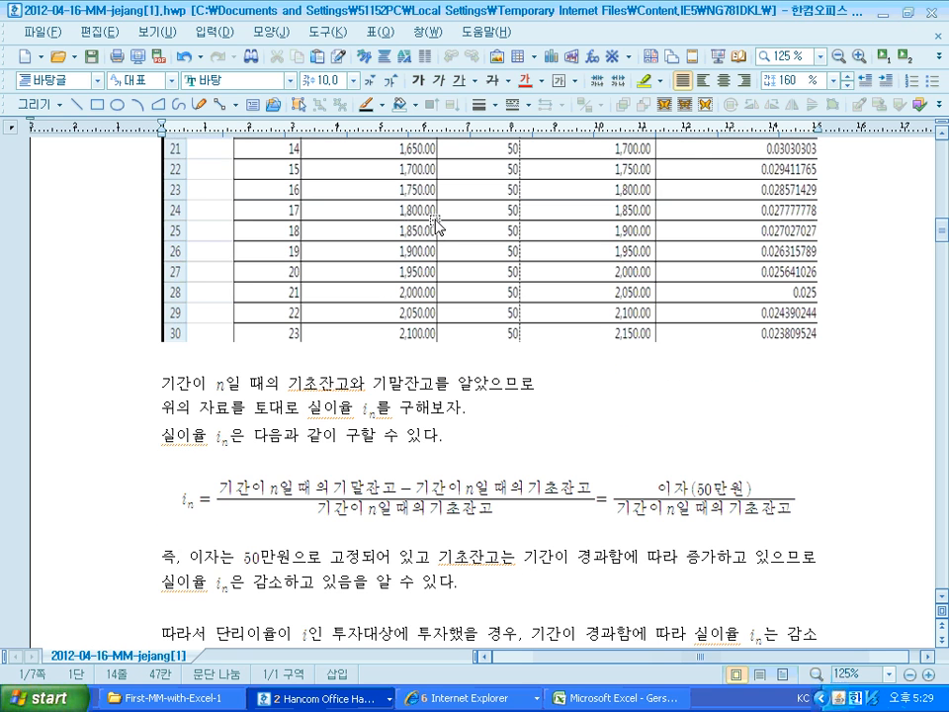
{"action": "scroll", "coordinate": [402, 321], "scroll_direction": "down", "scroll_amount": 2}
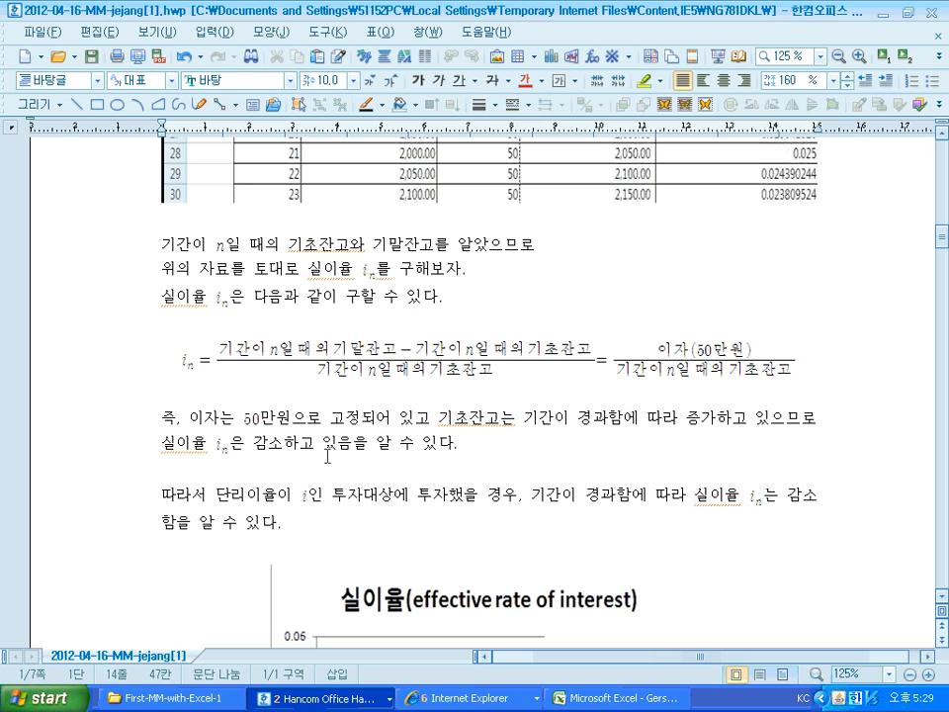
{"action": "scroll", "coordinate": [371, 445], "scroll_direction": "down", "scroll_amount": 2}
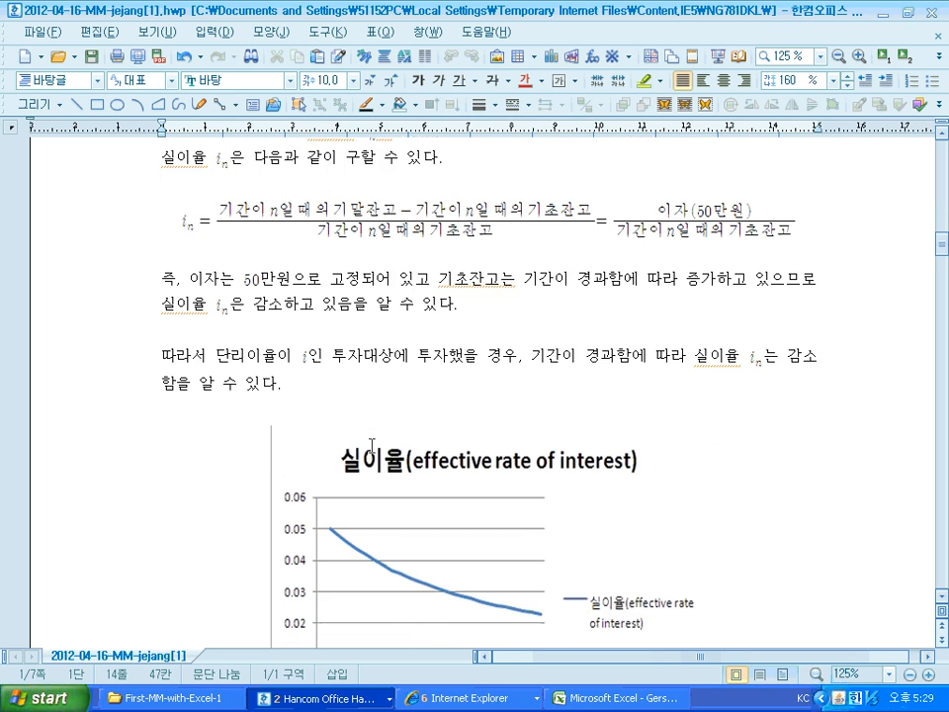
{"action": "scroll", "coordinate": [372, 446], "scroll_direction": "down", "scroll_amount": 1}
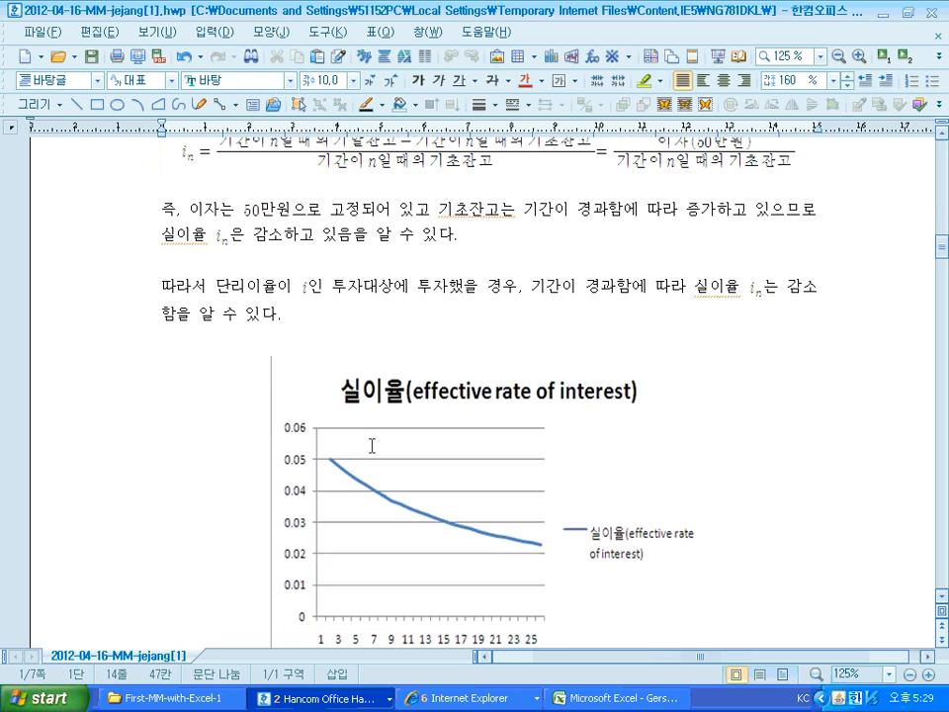
{"action": "scroll", "coordinate": [372, 446], "scroll_direction": "down", "scroll_amount": 1}
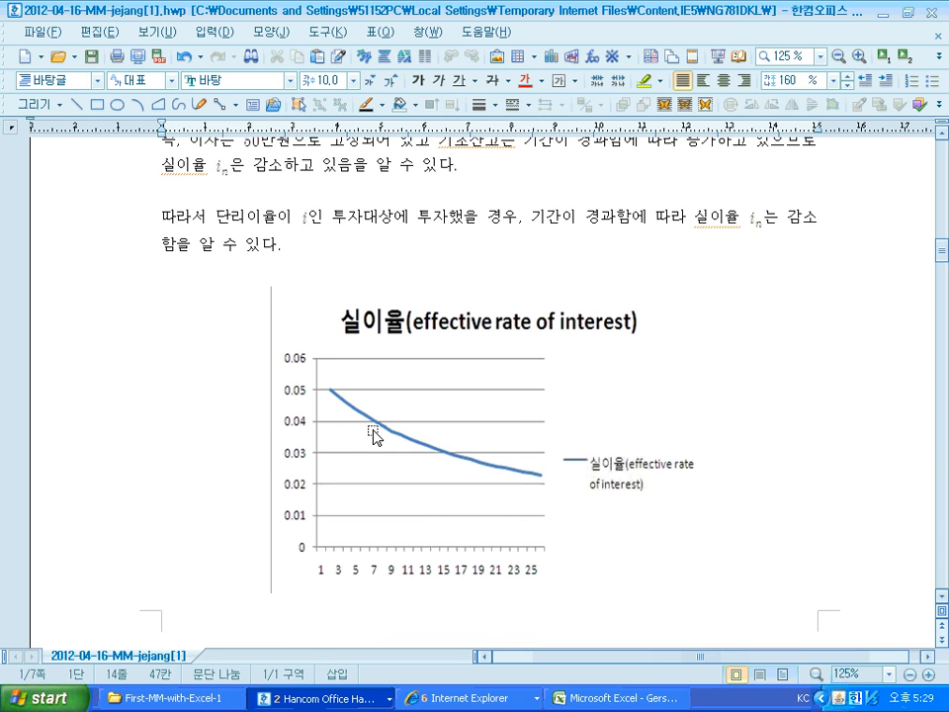
Examine the compound interest (복리) section's definition, its Excel table and the worked ending balances for periods 0 to 2
{"action": "scroll", "coordinate": [374, 436], "scroll_direction": "down", "scroll_amount": 9}
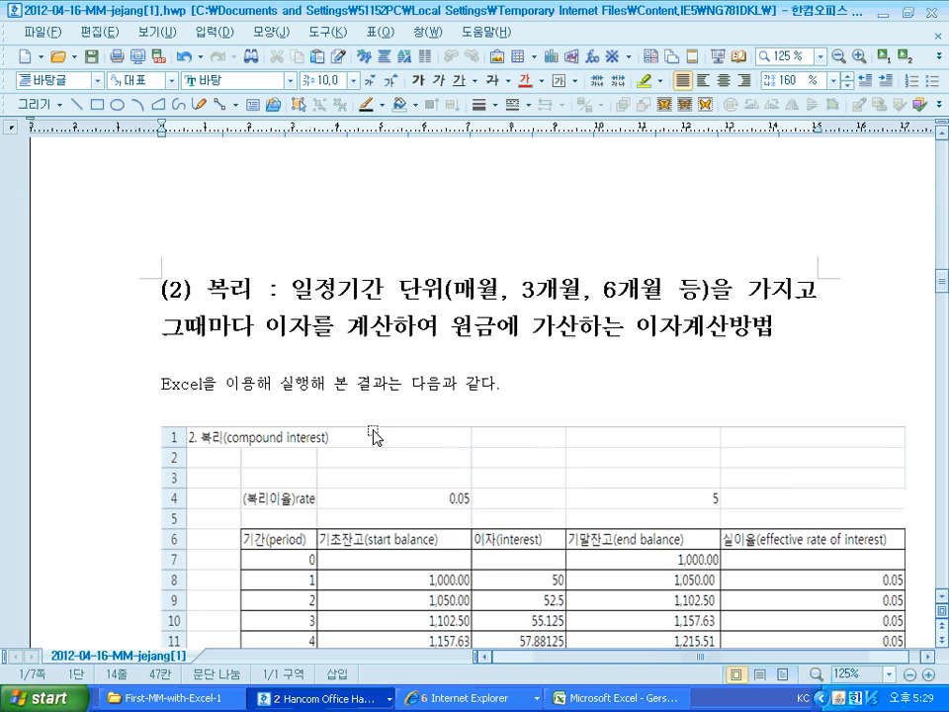
{"action": "scroll", "coordinate": [390, 426], "scroll_direction": "down", "scroll_amount": 1}
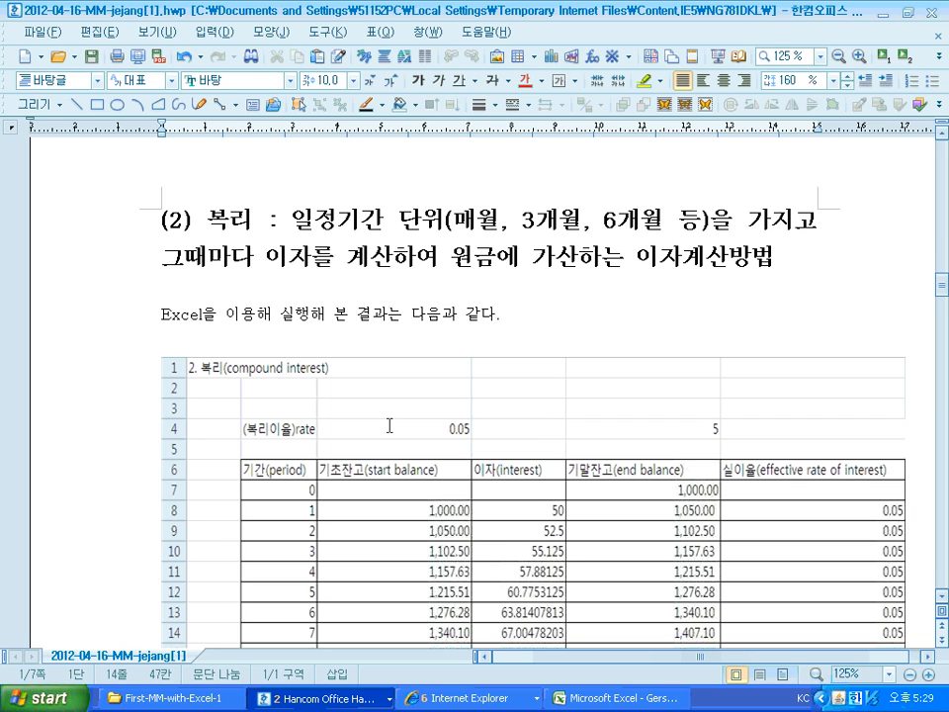
{"action": "scroll", "coordinate": [389, 426], "scroll_direction": "down", "scroll_amount": 1}
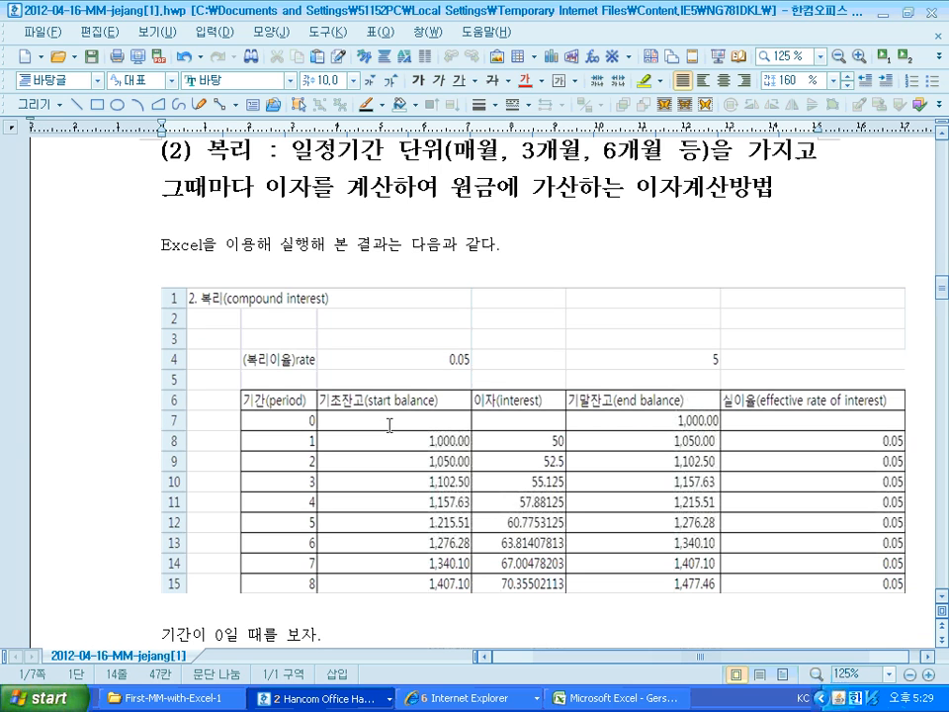
{"action": "scroll", "coordinate": [389, 426], "scroll_direction": "down", "scroll_amount": 3}
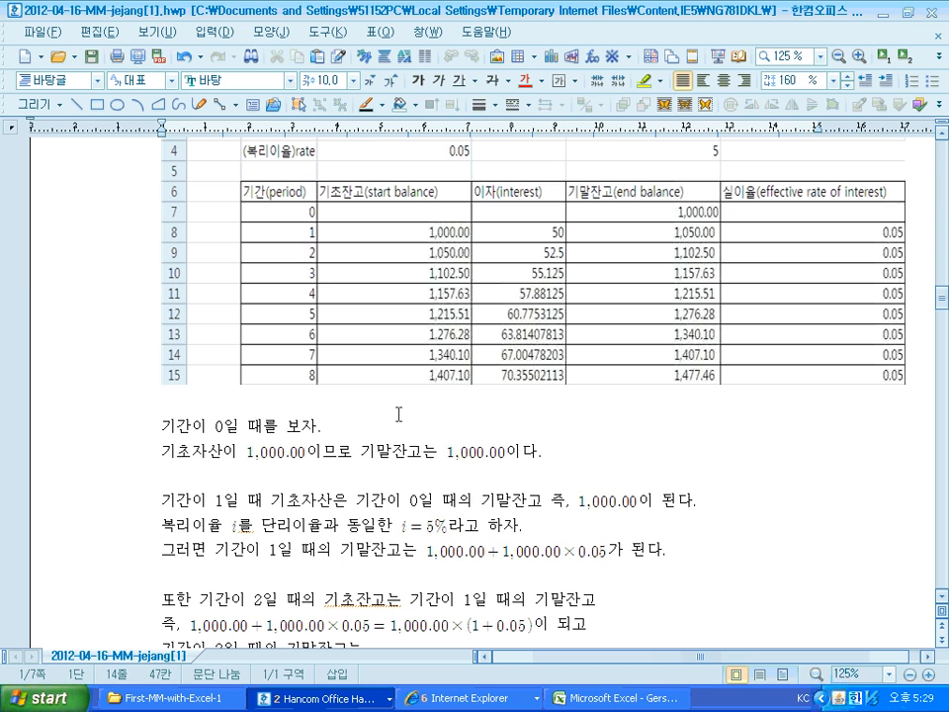
{"action": "scroll", "coordinate": [398, 413], "scroll_direction": "down", "scroll_amount": 3}
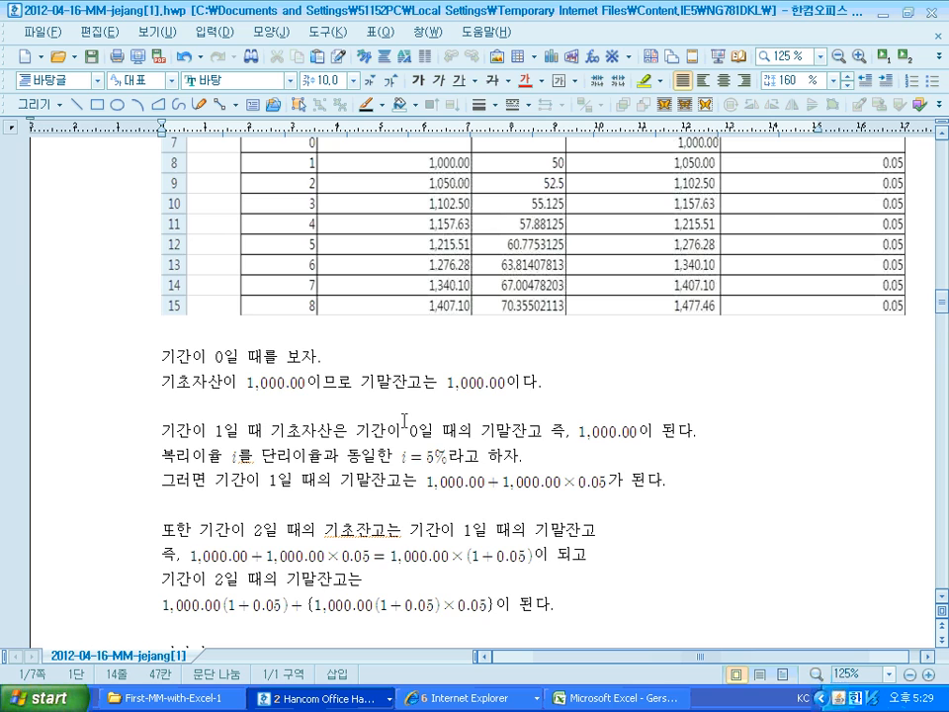
{"action": "scroll", "coordinate": [403, 420], "scroll_direction": "down", "scroll_amount": 3}
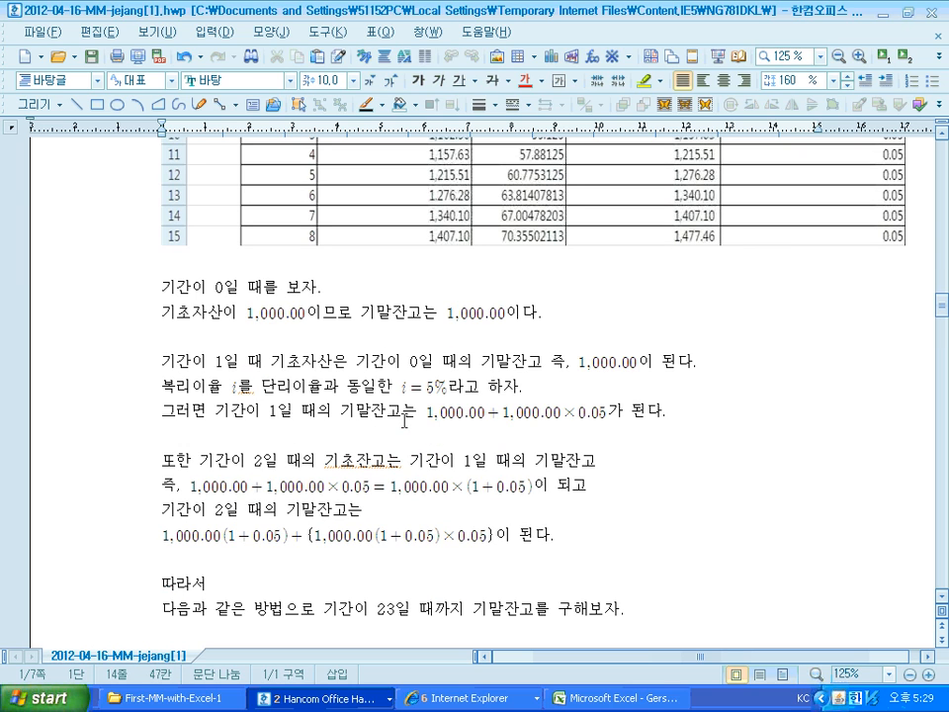
{"action": "scroll", "coordinate": [403, 421], "scroll_direction": "down", "scroll_amount": 3}
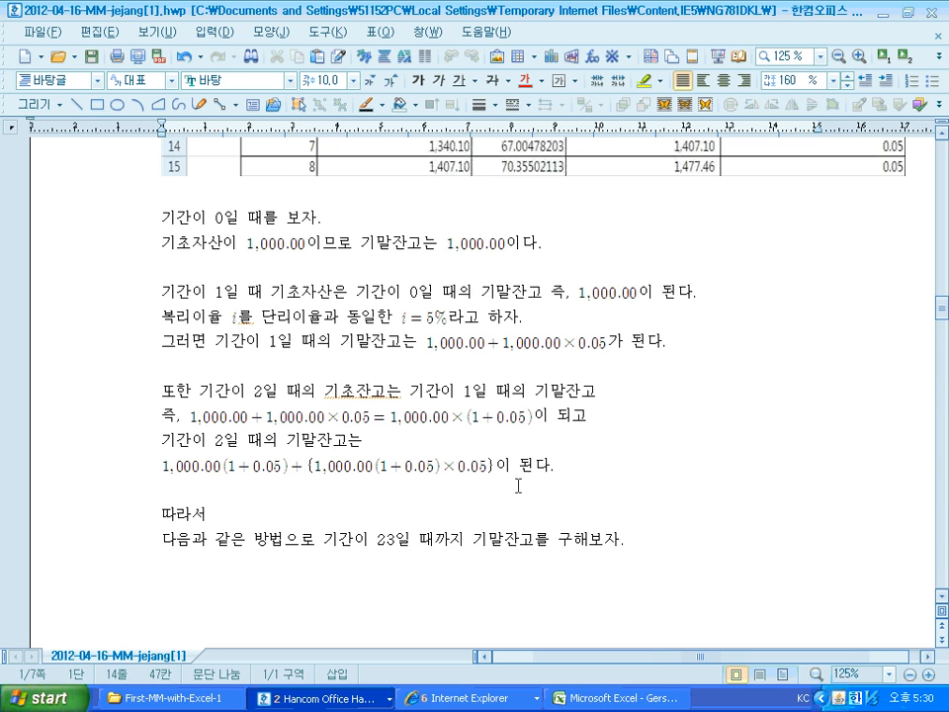
{"action": "scroll", "coordinate": [391, 366], "scroll_direction": "down", "scroll_amount": 1}
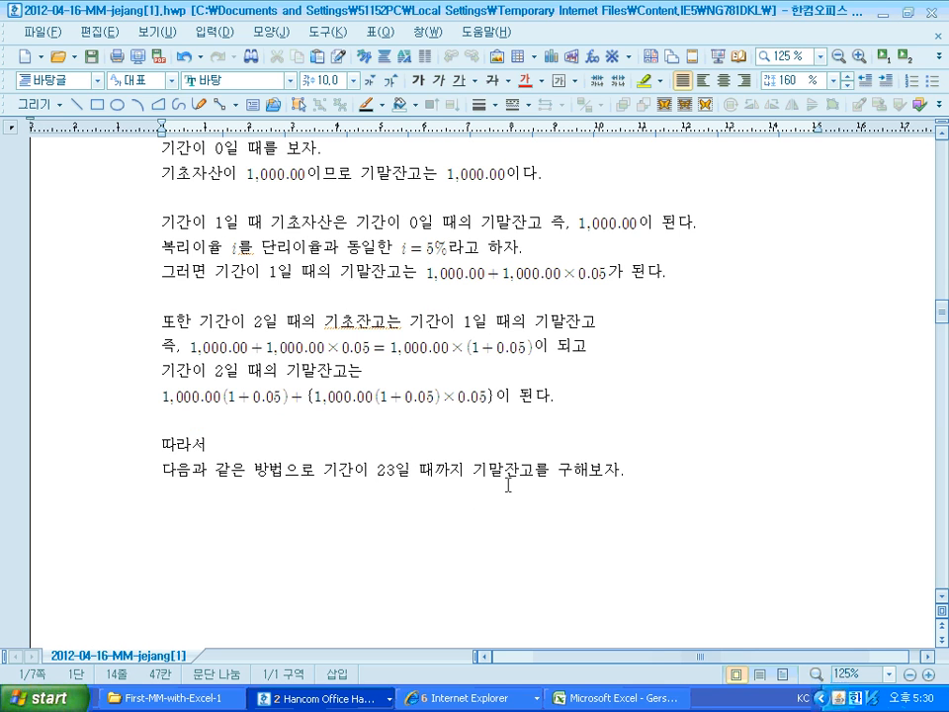
Review the compound interest table for periods 9 to 23, the effective rate formula below it and the section's conclusion
{"action": "scroll", "coordinate": [505, 484], "scroll_direction": "down", "scroll_amount": 10}
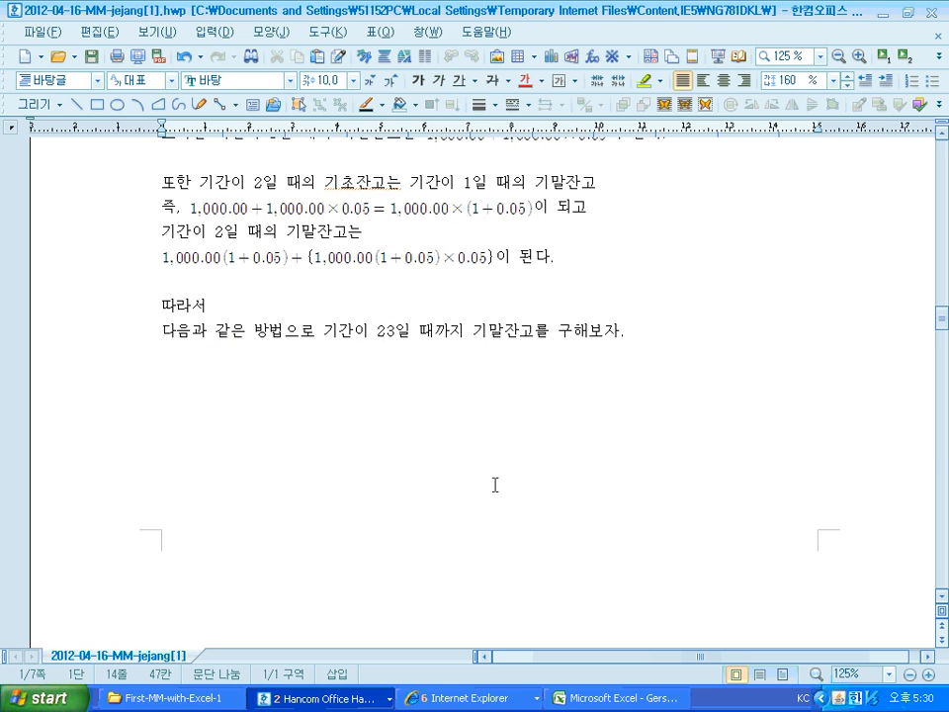
{"action": "scroll", "coordinate": [492, 482], "scroll_direction": "down", "scroll_amount": 3}
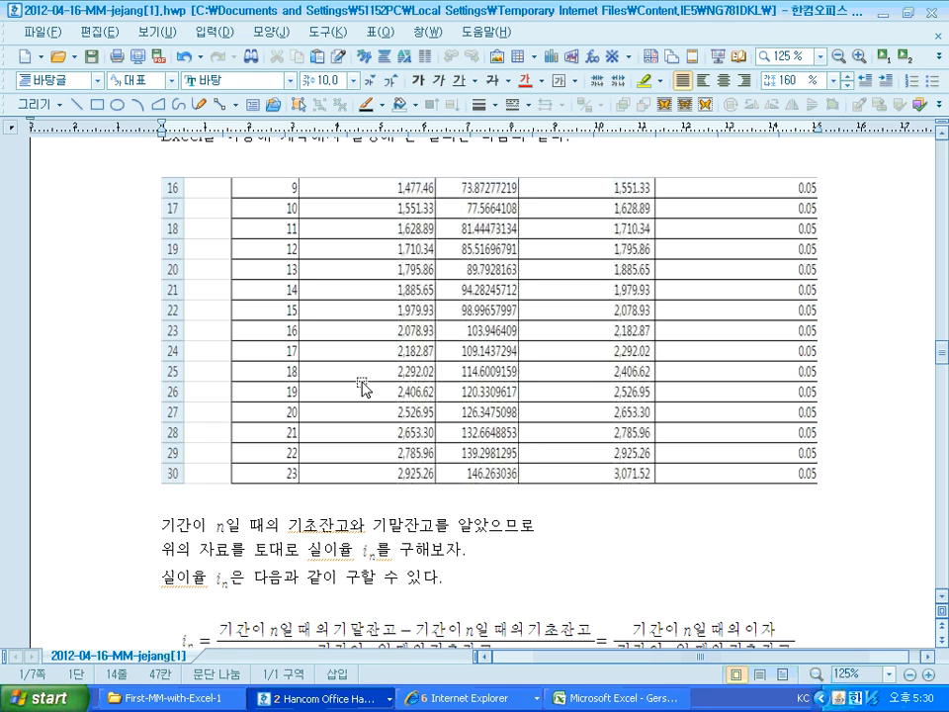
{"action": "scroll", "coordinate": [710, 484], "scroll_direction": "down", "scroll_amount": 1}
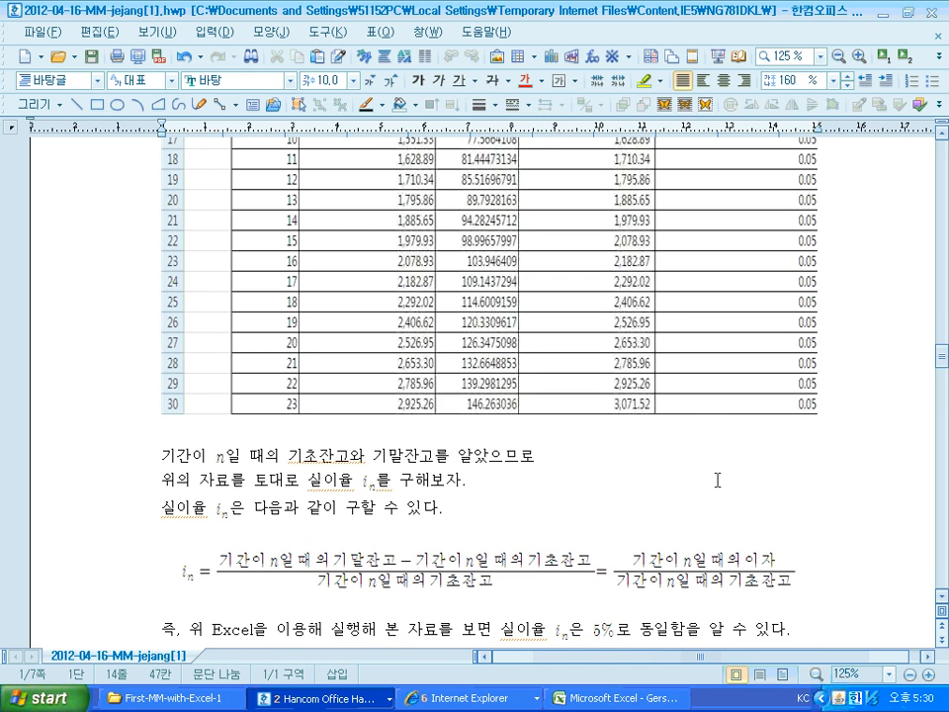
{"action": "scroll", "coordinate": [717, 479], "scroll_direction": "down", "scroll_amount": 1}
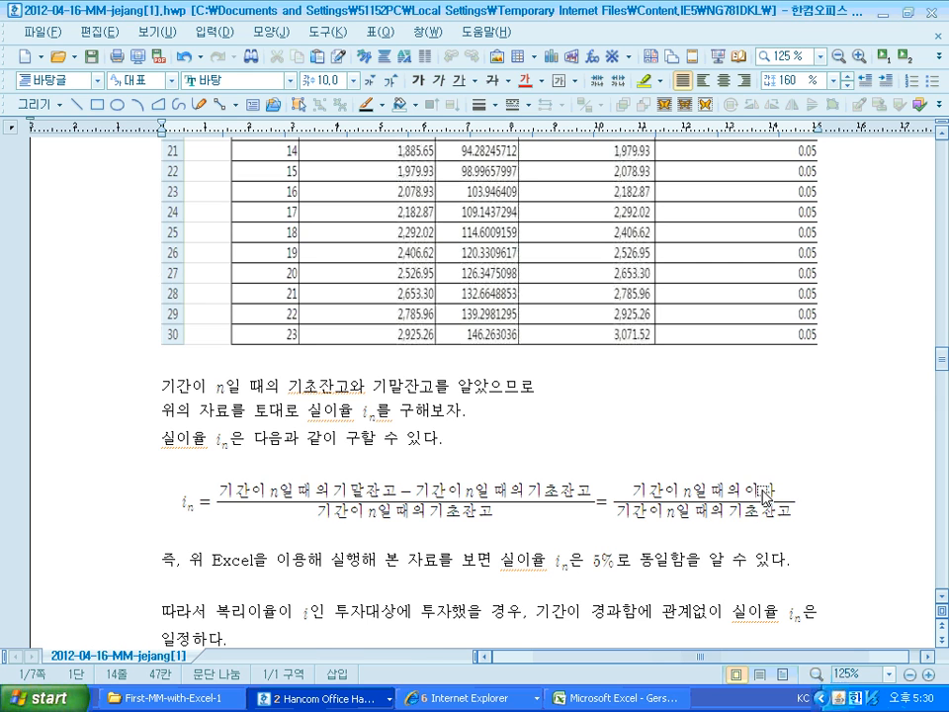
{"action": "scroll", "coordinate": [765, 497], "scroll_direction": "down", "scroll_amount": 2}
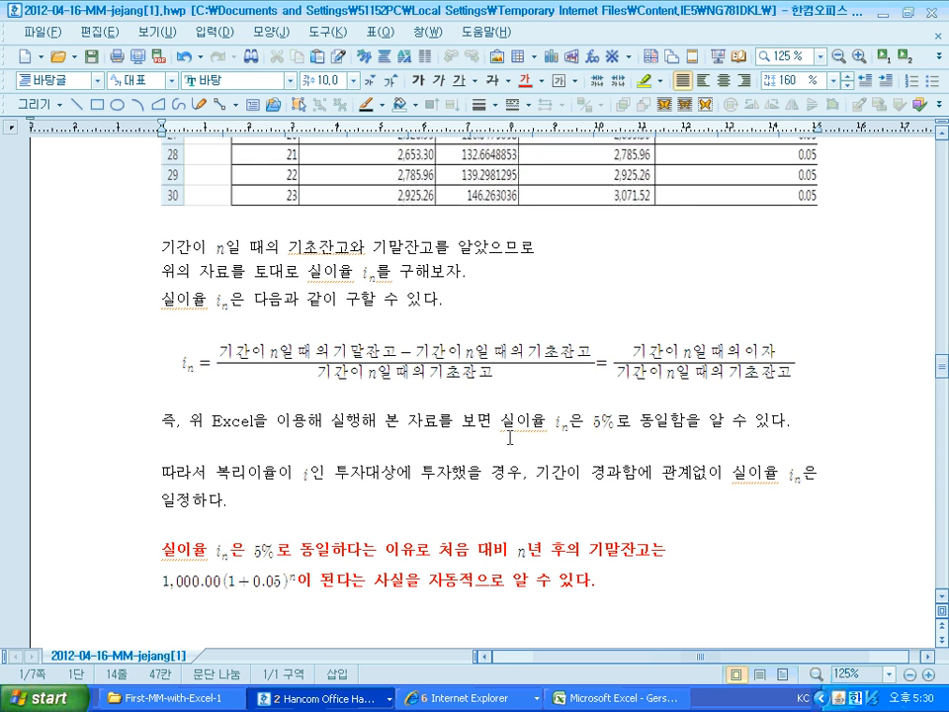
Recheck the effective rate column of the compound interest table, the conclusion below it and the effective rate chart
{"action": "scroll", "coordinate": [382, 329], "scroll_direction": "up", "scroll_amount": 2}
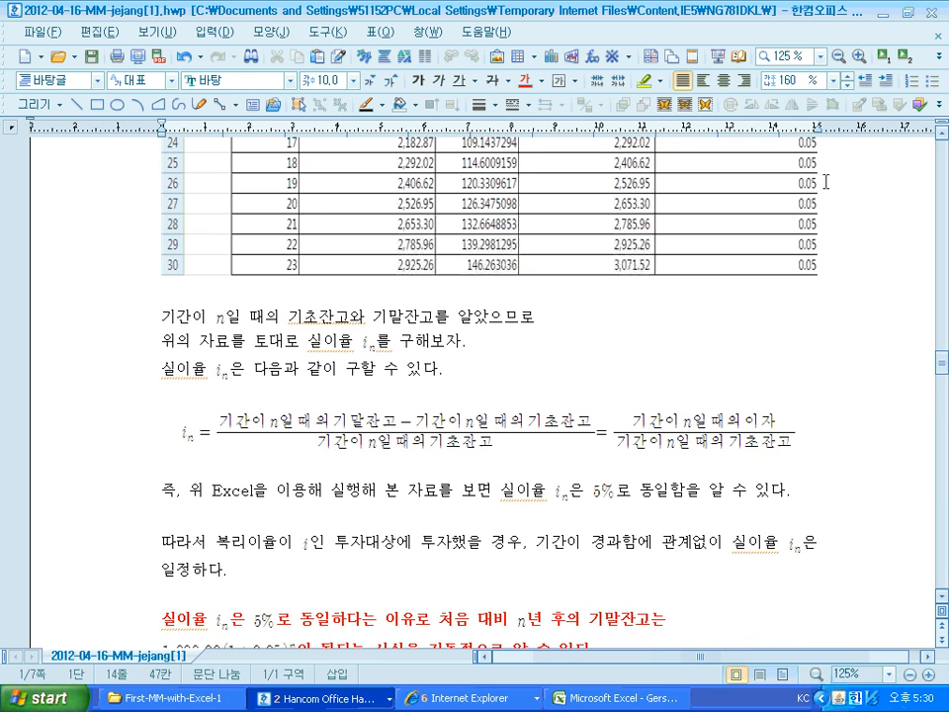
{"action": "scroll", "coordinate": [777, 303], "scroll_direction": "up", "scroll_amount": 10}
{"action": "scroll", "coordinate": [784, 302], "scroll_direction": "down", "scroll_amount": 8}
{"action": "scroll", "coordinate": [783, 301], "scroll_direction": "down", "scroll_amount": 6}
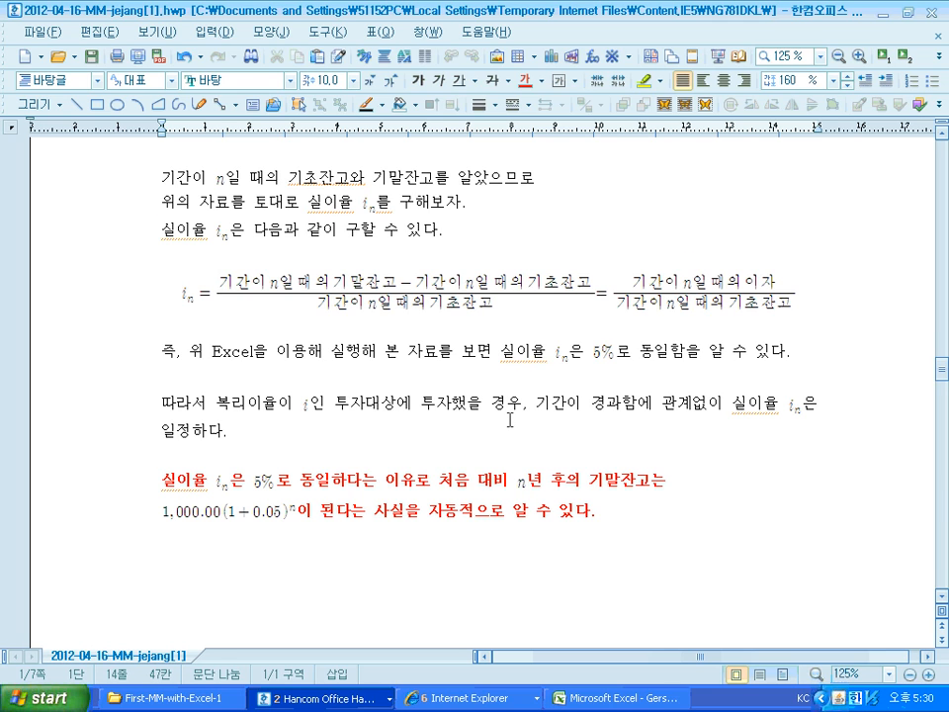
{"action": "scroll", "coordinate": [509, 420], "scroll_direction": "down", "scroll_amount": 10}
{"action": "scroll", "coordinate": [514, 418], "scroll_direction": "down", "scroll_amount": 1}
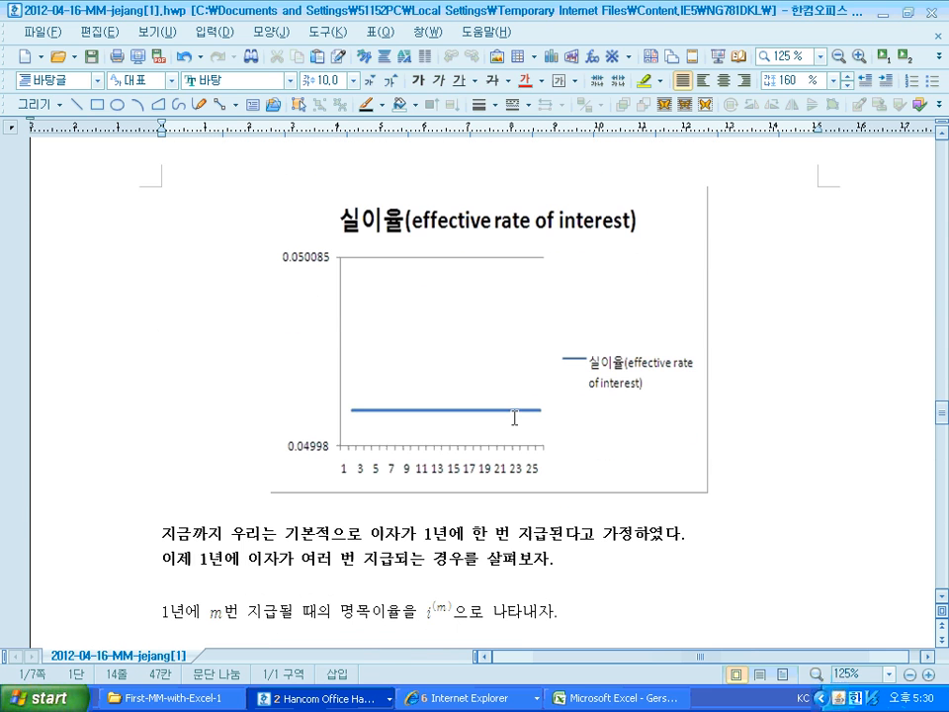
Read the introduction to several interest payments per year and the ending balance formulas in the nominal rate (명목이율) section
{"action": "scroll", "coordinate": [489, 430], "scroll_direction": "down", "scroll_amount": 3}
{"action": "scroll", "coordinate": [489, 430], "scroll_direction": "down", "scroll_amount": 1}
{"action": "scroll", "coordinate": [487, 434], "scroll_direction": "down", "scroll_amount": 1}
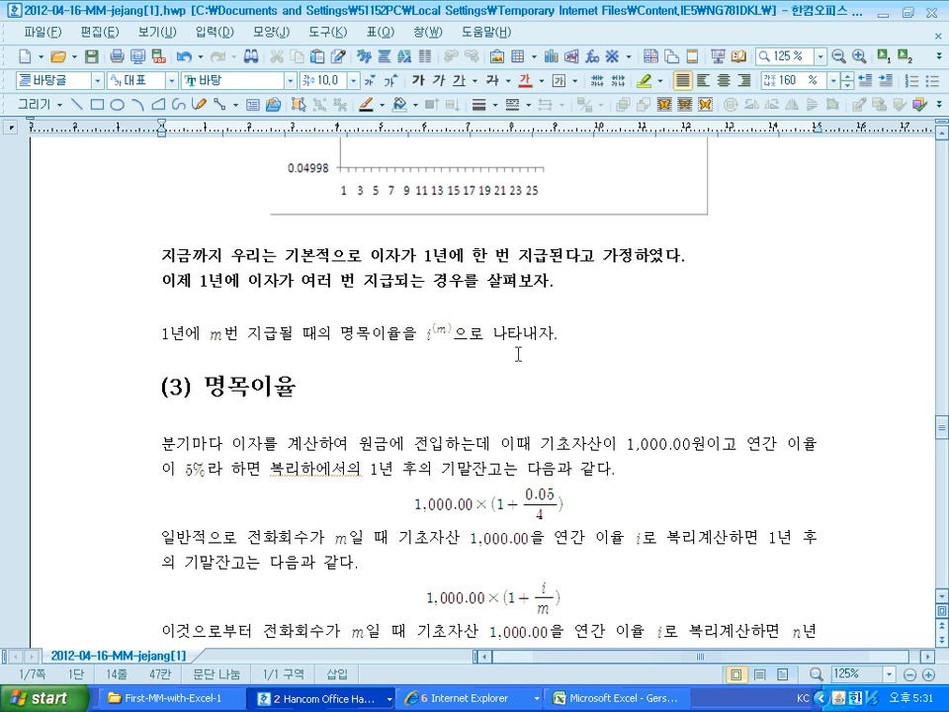
{"action": "scroll", "coordinate": [516, 352], "scroll_direction": "down", "scroll_amount": 1}
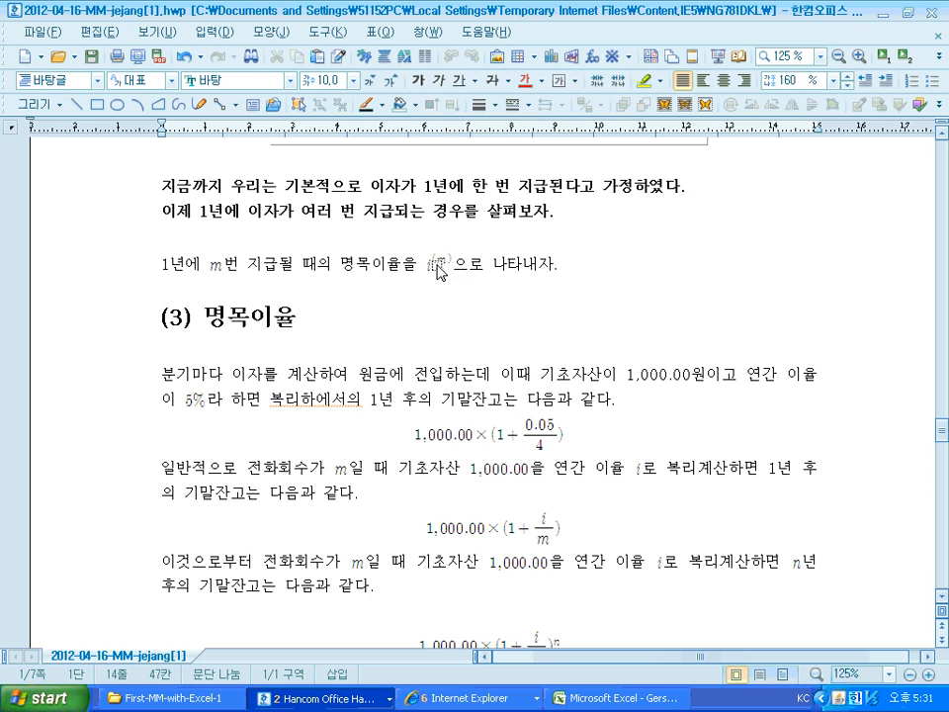
{"action": "scroll", "coordinate": [475, 286], "scroll_direction": "down", "scroll_amount": 1}
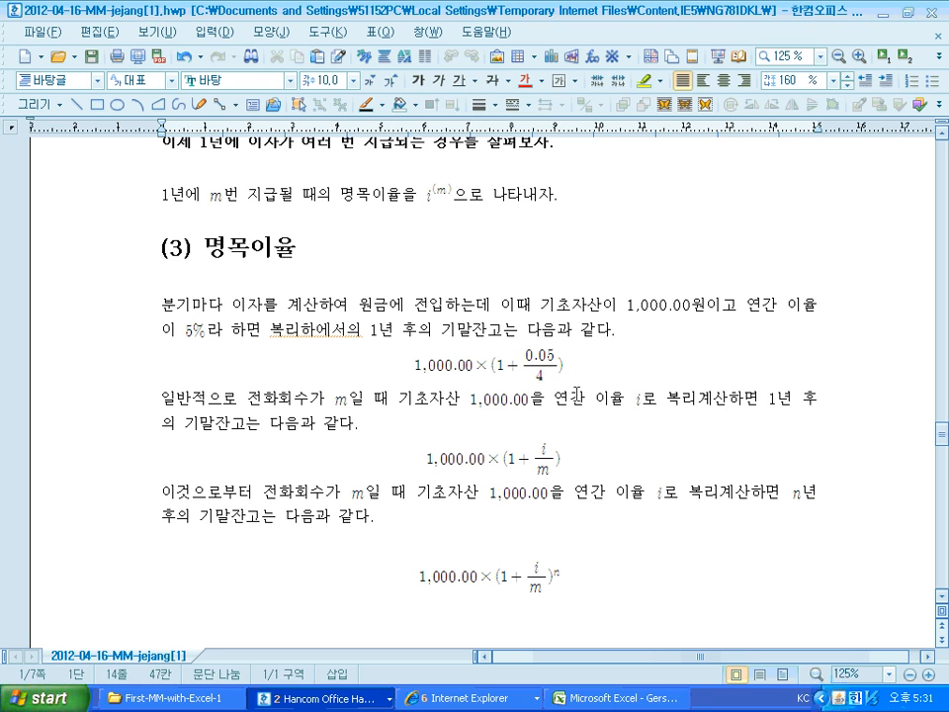
{"action": "scroll", "coordinate": [570, 385], "scroll_direction": "down", "scroll_amount": 1}
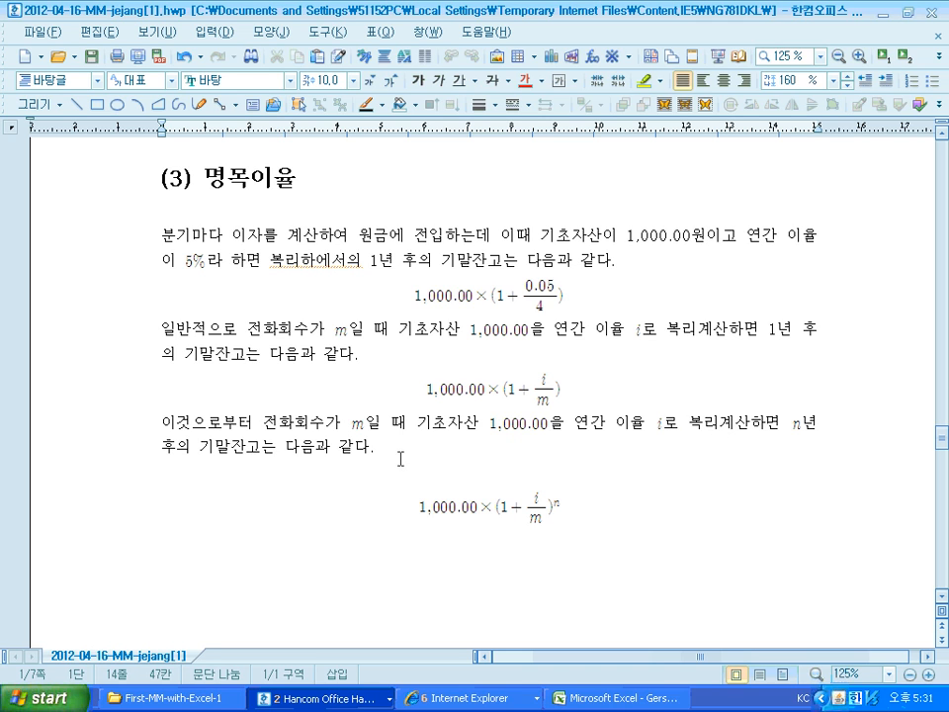
{"action": "scroll", "coordinate": [322, 465], "scroll_direction": "down", "scroll_amount": 3}
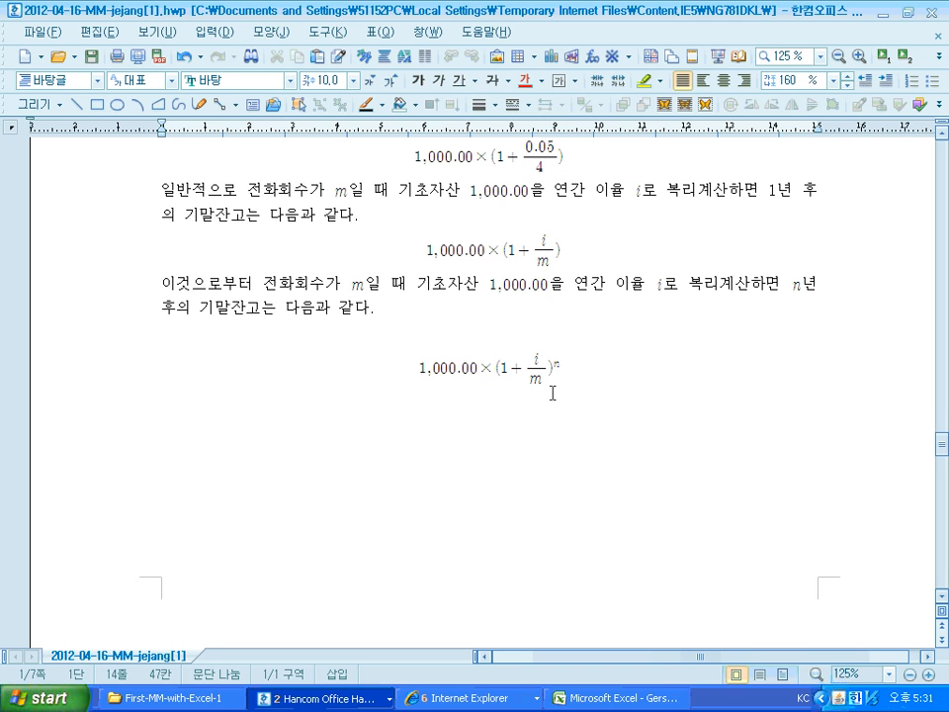
Examine the nominal rate's Excel table, including the rate, number of conversions, balances and effective rate per period
{"action": "scroll", "coordinate": [551, 393], "scroll_direction": "down", "scroll_amount": 10}
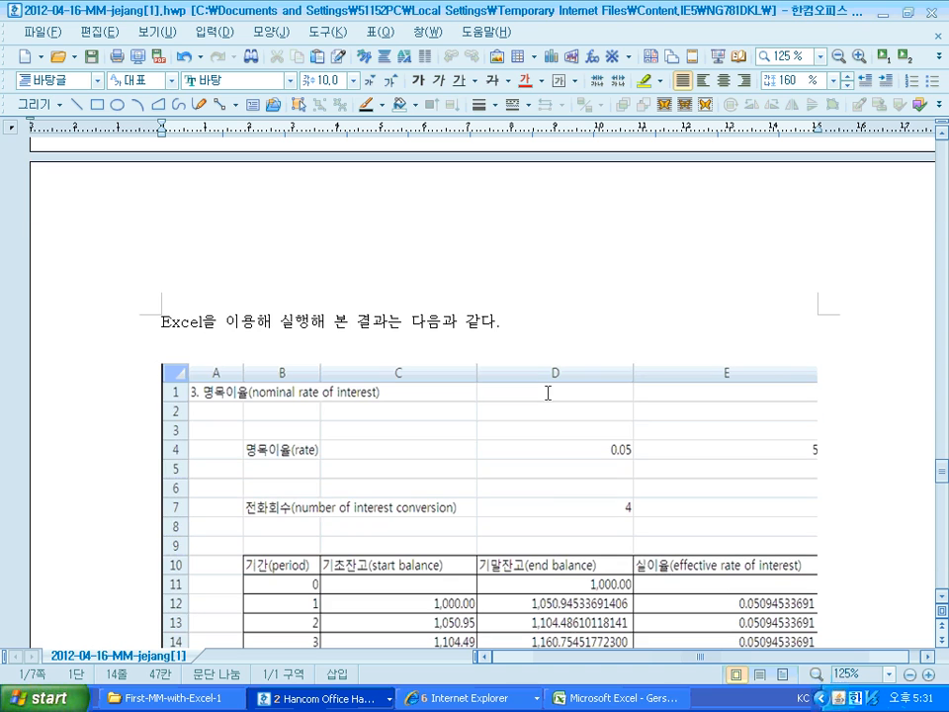
{"action": "scroll", "coordinate": [594, 356], "scroll_direction": "down", "scroll_amount": 2}
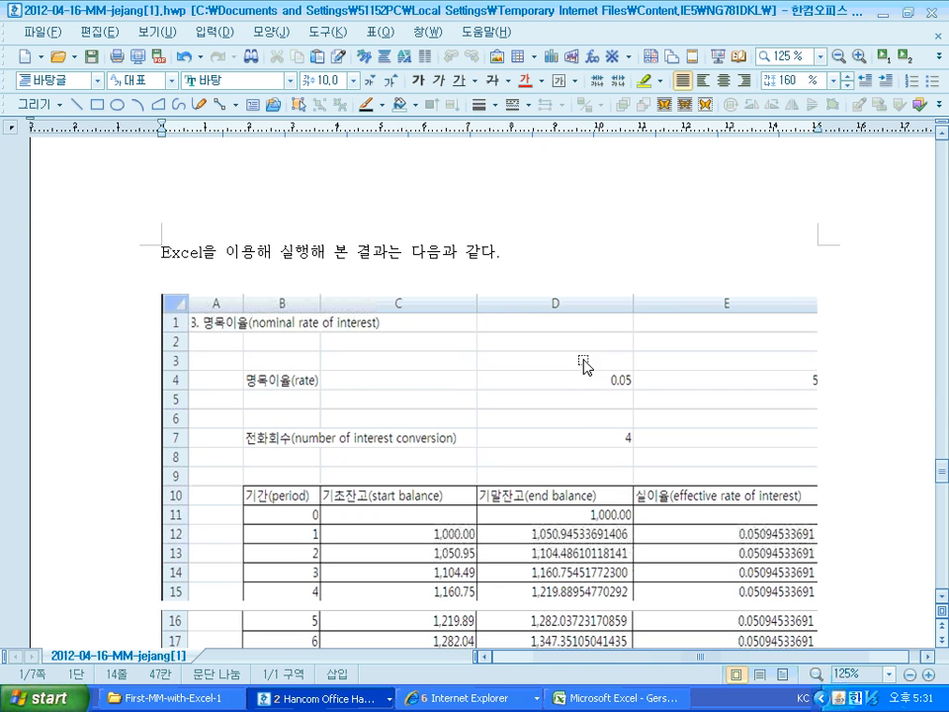
{"action": "scroll", "coordinate": [615, 336], "scroll_direction": "down", "scroll_amount": 5}
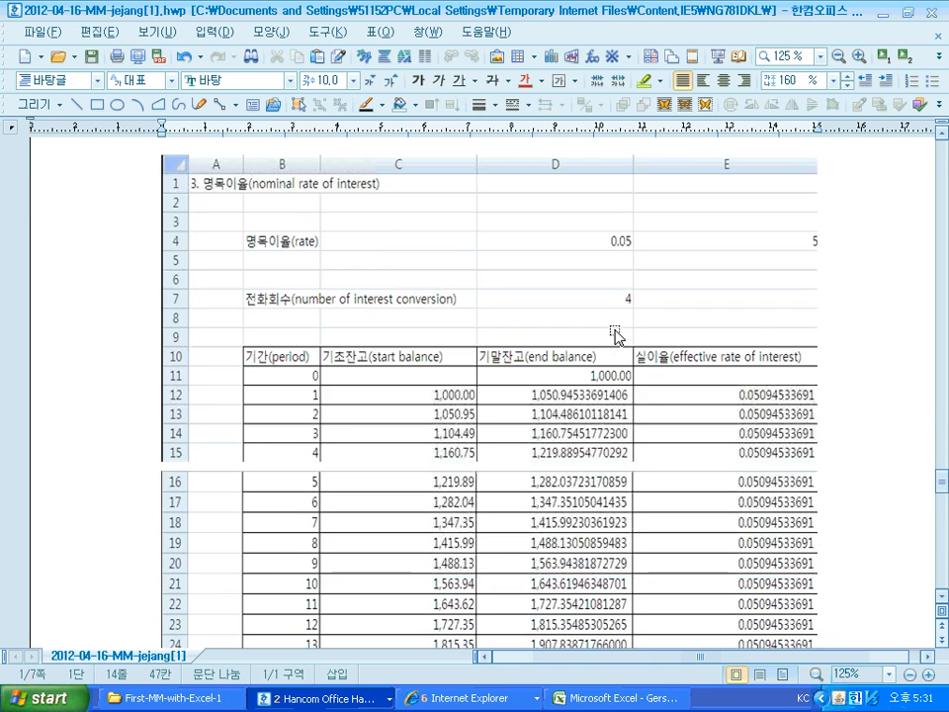
{"action": "scroll", "coordinate": [615, 337], "scroll_direction": "down", "scroll_amount": 3}
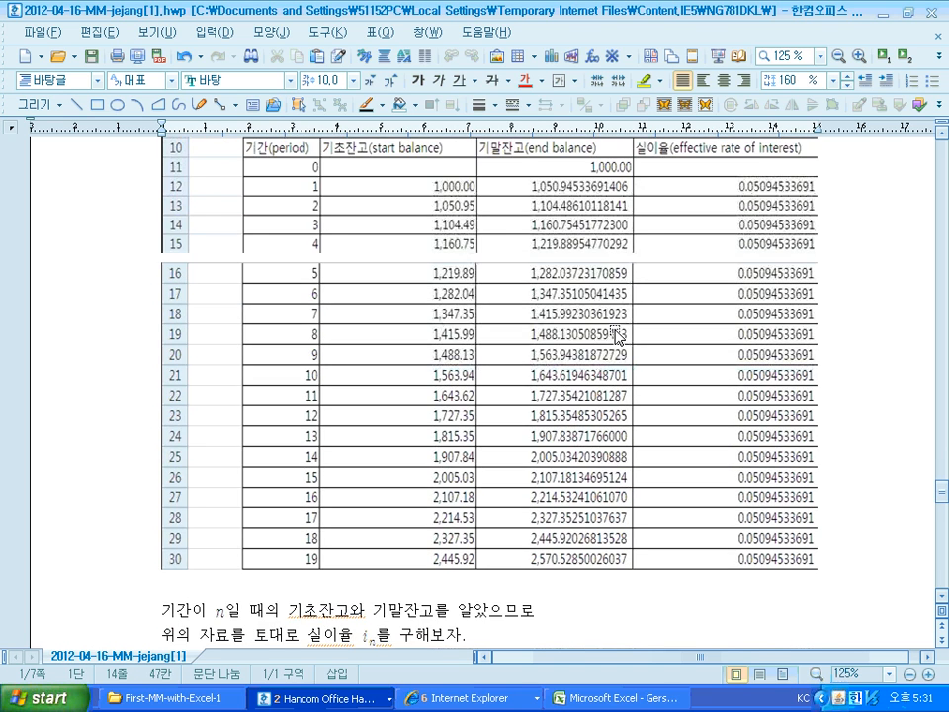
{"action": "scroll", "coordinate": [615, 337], "scroll_direction": "down", "scroll_amount": 3}
{"action": "scroll", "coordinate": [613, 336], "scroll_direction": "down", "scroll_amount": 2}
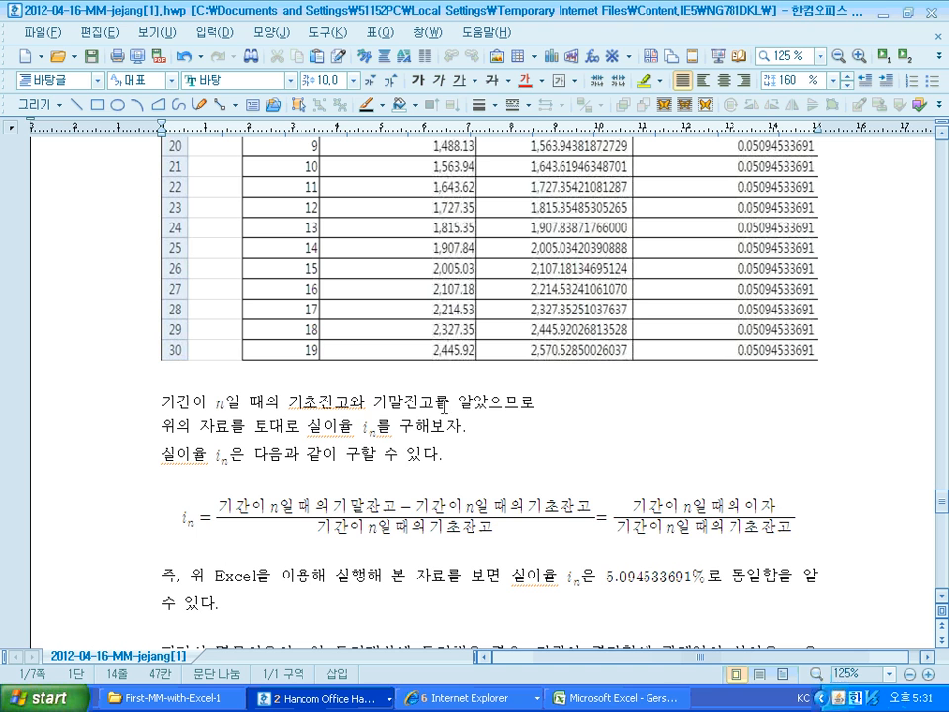
{"action": "scroll", "coordinate": [388, 504], "scroll_direction": "up", "scroll_amount": 6}
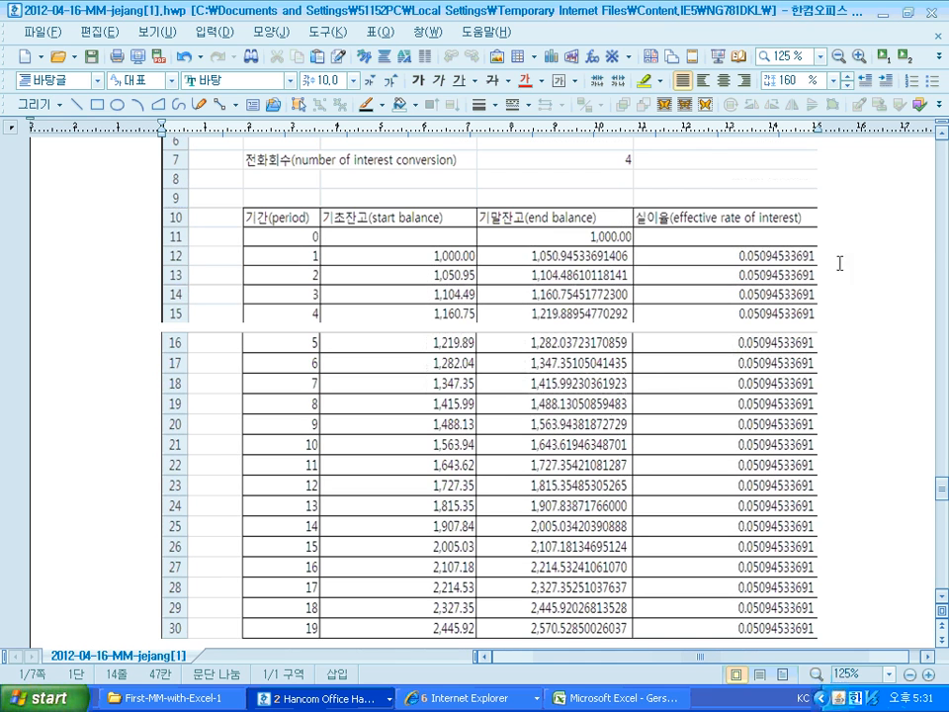
{"action": "scroll", "coordinate": [840, 263], "scroll_direction": "down", "scroll_amount": 2}
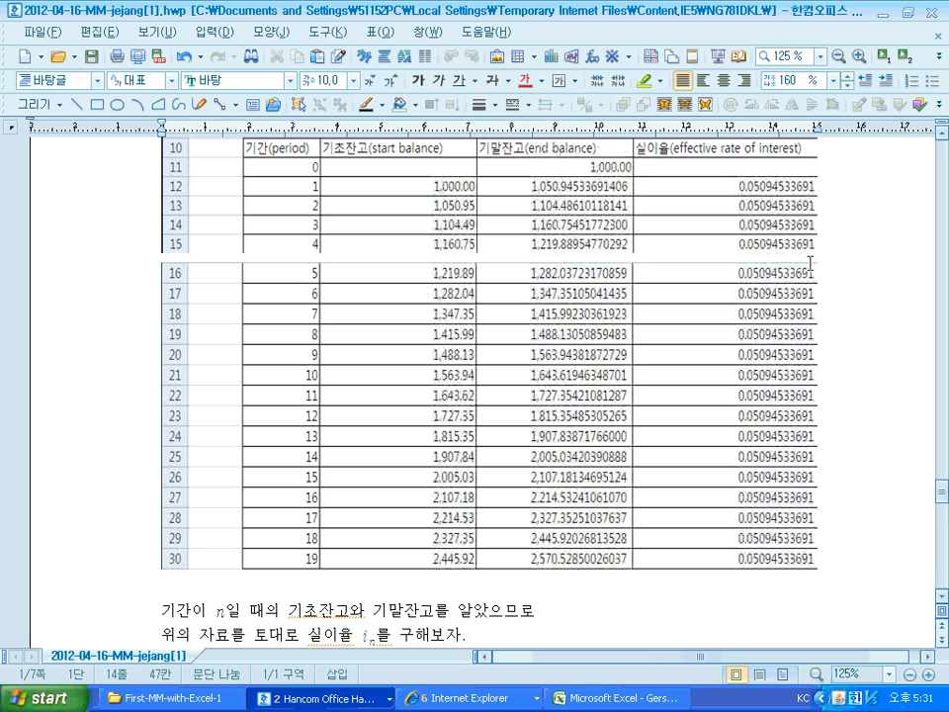
Review the effective rate formula below the nominal rate table and the section's concluding statements
{"action": "scroll", "coordinate": [808, 259], "scroll_direction": "down", "scroll_amount": 12}
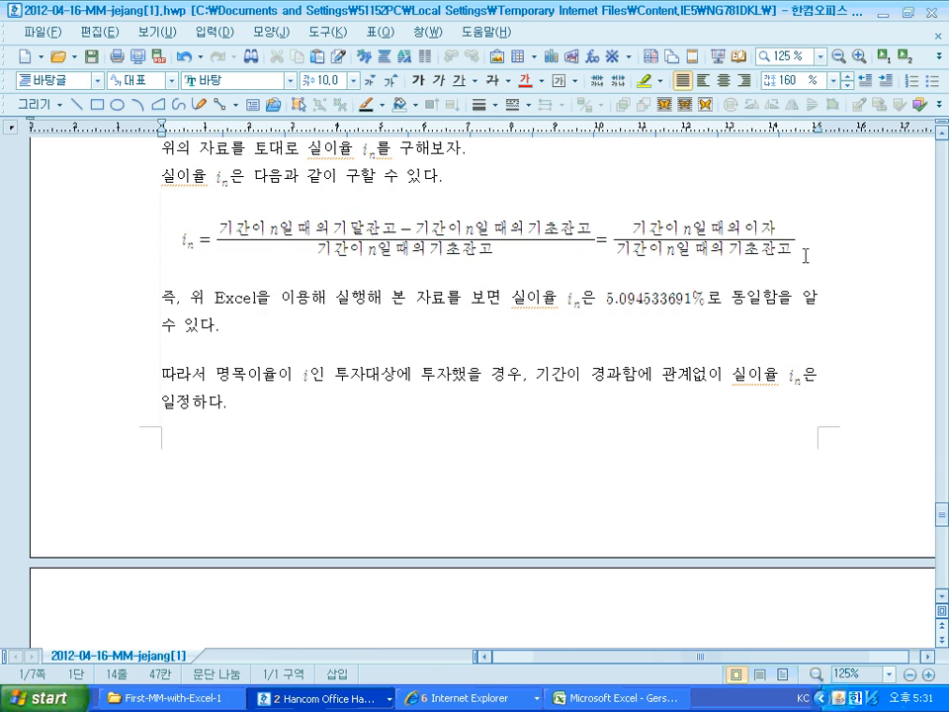
{"action": "scroll", "coordinate": [806, 256], "scroll_direction": "down", "scroll_amount": 4}
{"action": "scroll", "coordinate": [799, 258], "scroll_direction": "up", "scroll_amount": 2}
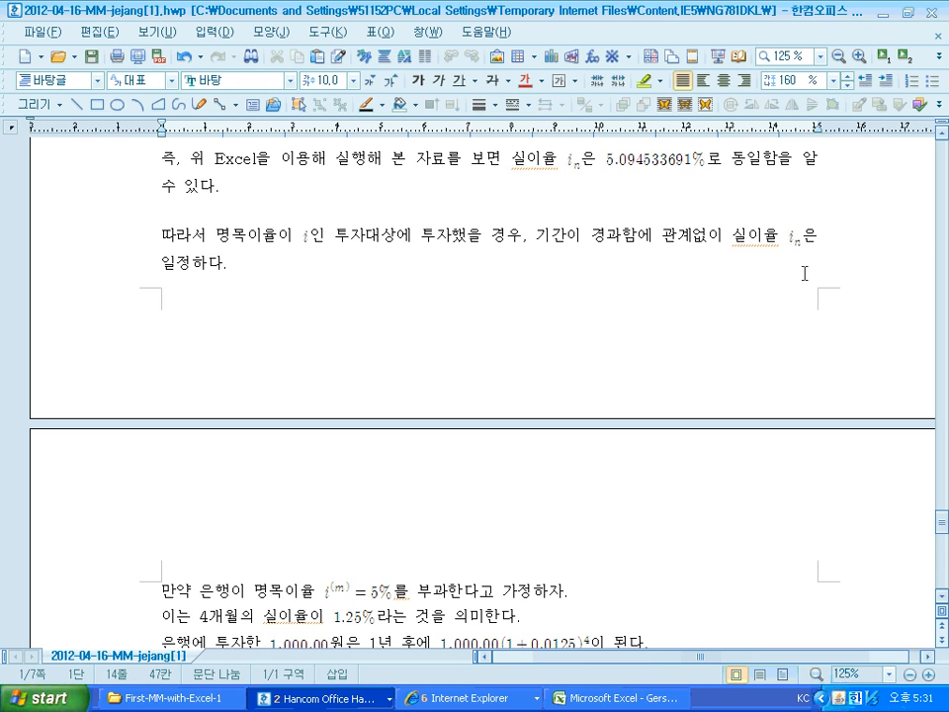
{"action": "scroll", "coordinate": [805, 273], "scroll_direction": "up", "scroll_amount": 3}
Study the worked example for a 5% nominal rate converted four times a year and the explanation of the term nominal rate
{"action": "scroll", "coordinate": [805, 271], "scroll_direction": "down", "scroll_amount": 14}
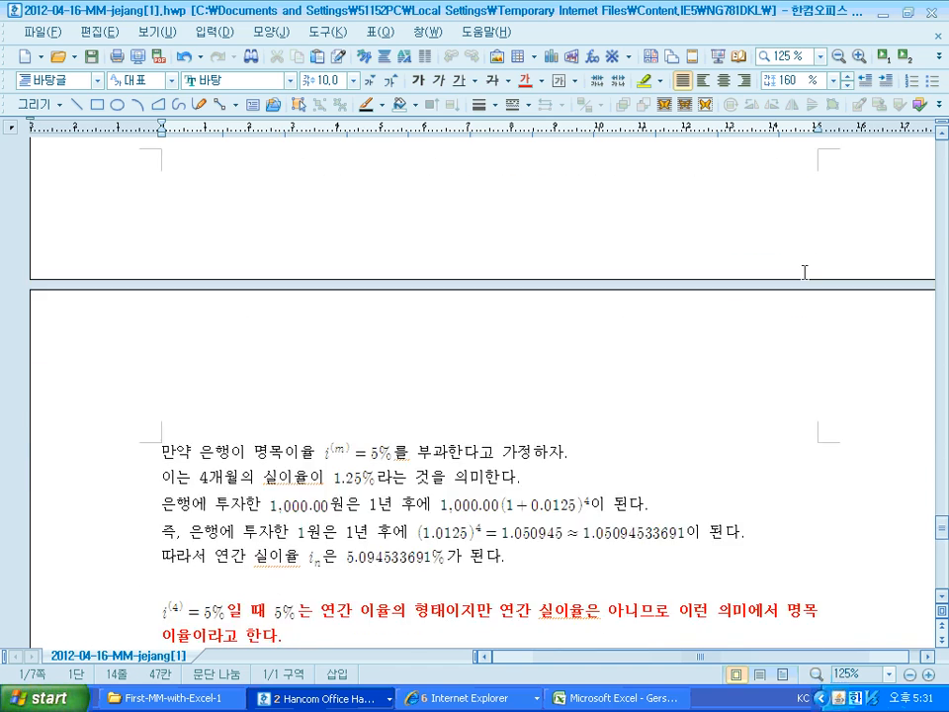
{"action": "scroll", "coordinate": [803, 271], "scroll_direction": "down", "scroll_amount": 3}
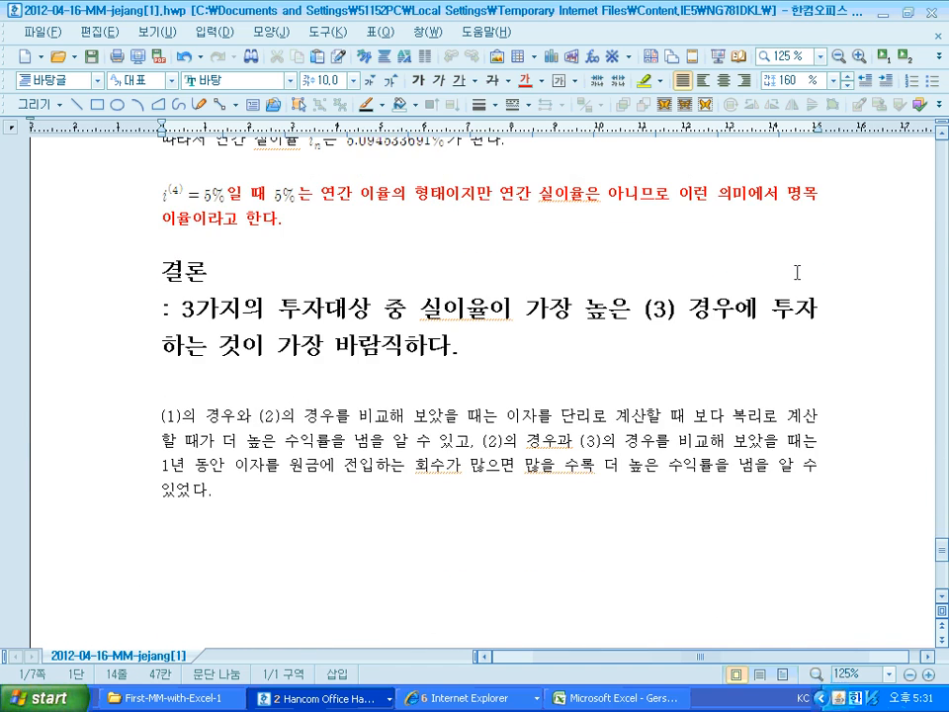
{"action": "scroll", "coordinate": [798, 269], "scroll_direction": "up", "scroll_amount": 2}
{"action": "left_click", "coordinate": [786, 267]}
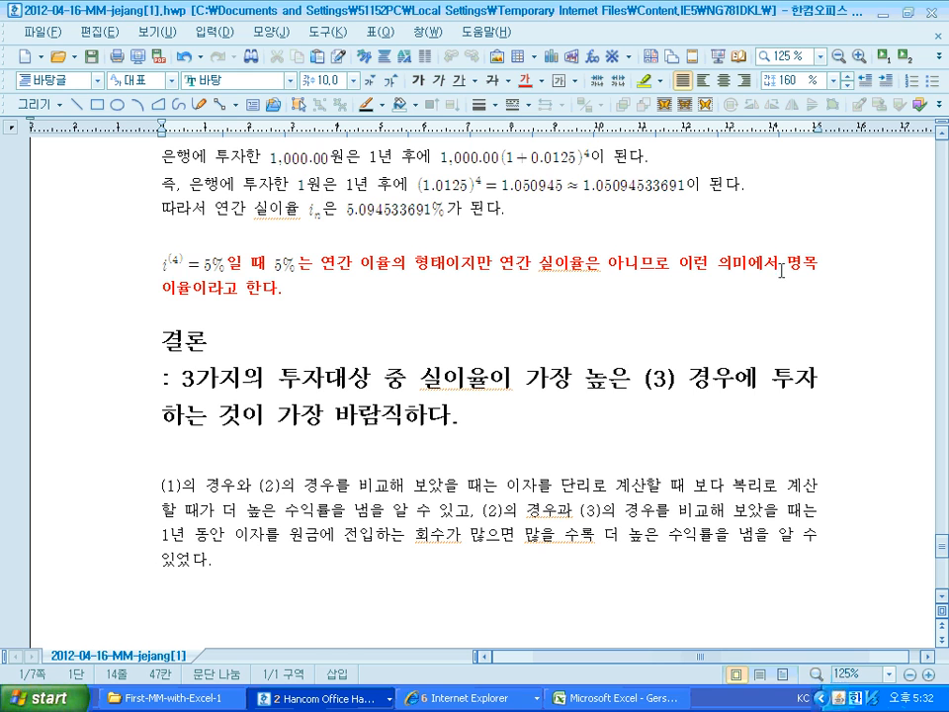
{"action": "scroll", "coordinate": [777, 268], "scroll_direction": "up", "scroll_amount": 1}
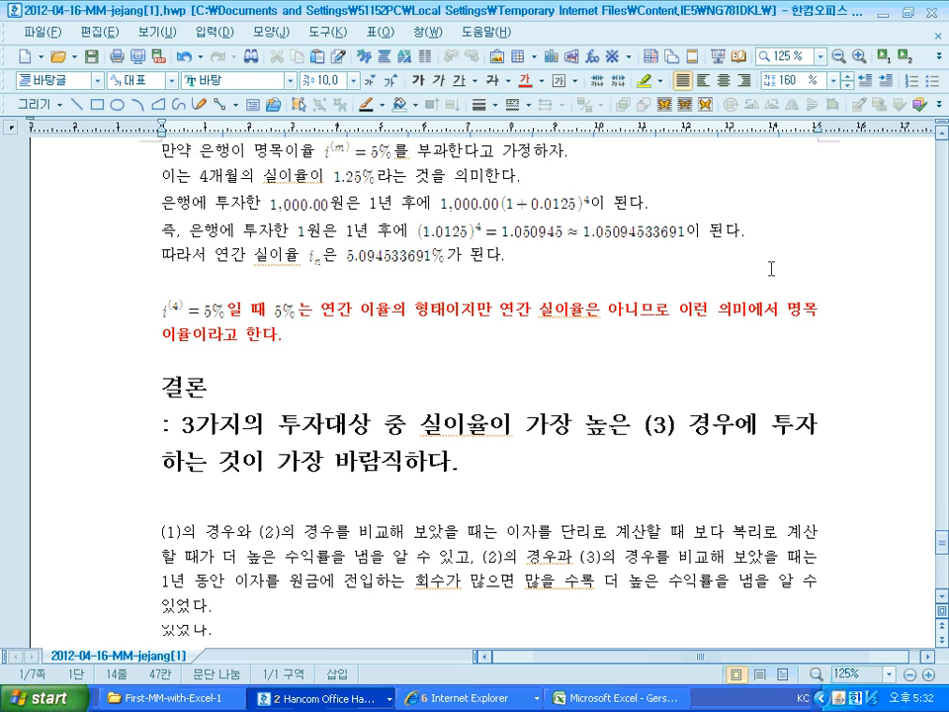
{"action": "scroll", "coordinate": [771, 268], "scroll_direction": "down", "scroll_amount": 1}
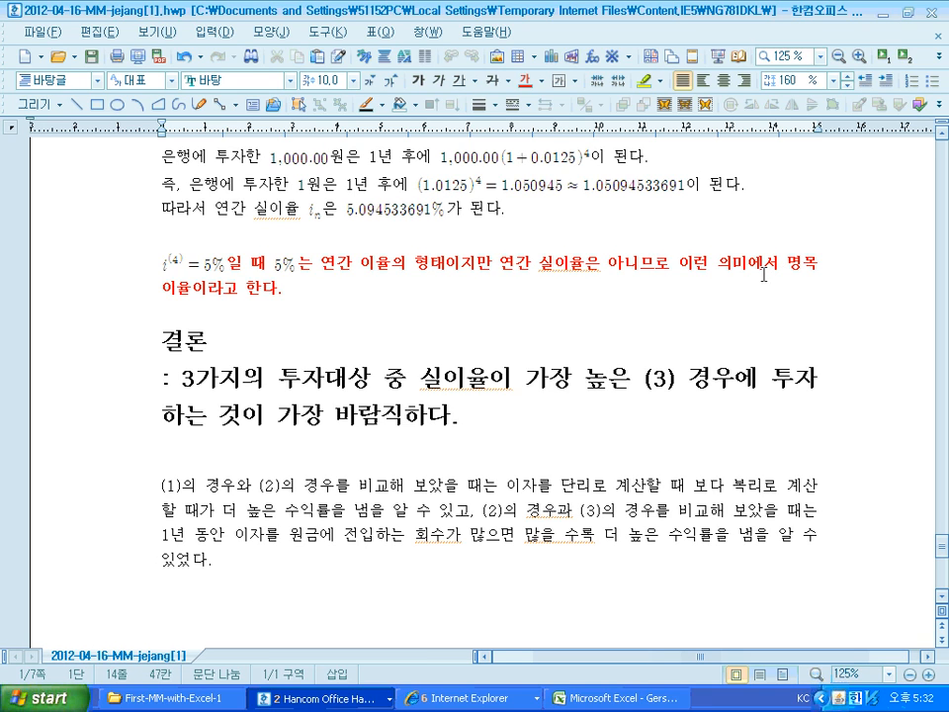
{"action": "scroll", "coordinate": [763, 274], "scroll_direction": "up", "scroll_amount": 1}
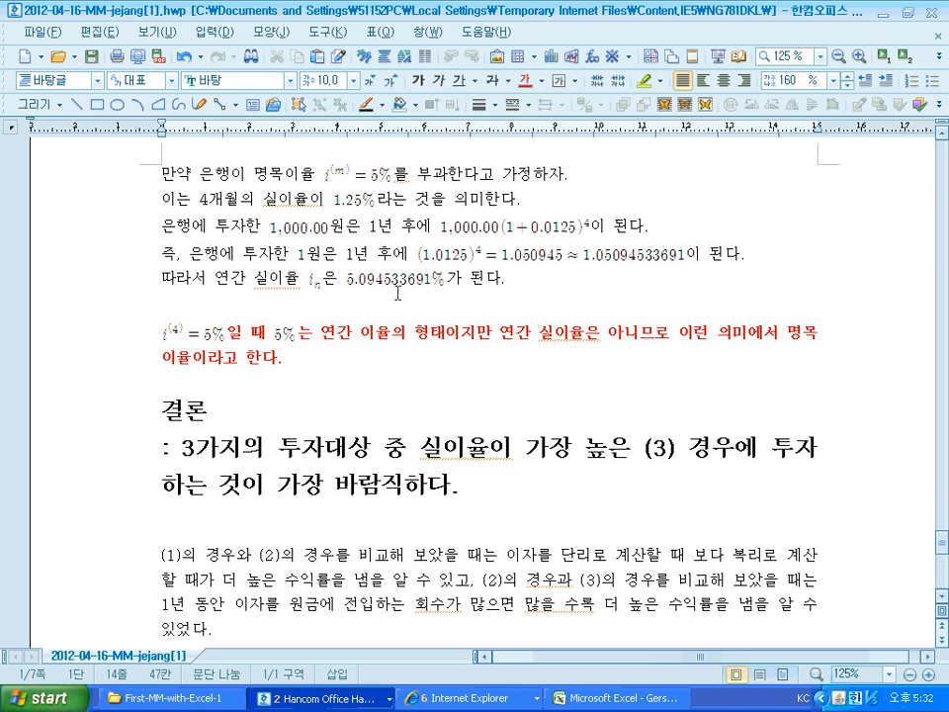
{"action": "scroll", "coordinate": [398, 294], "scroll_direction": "down", "scroll_amount": 2}
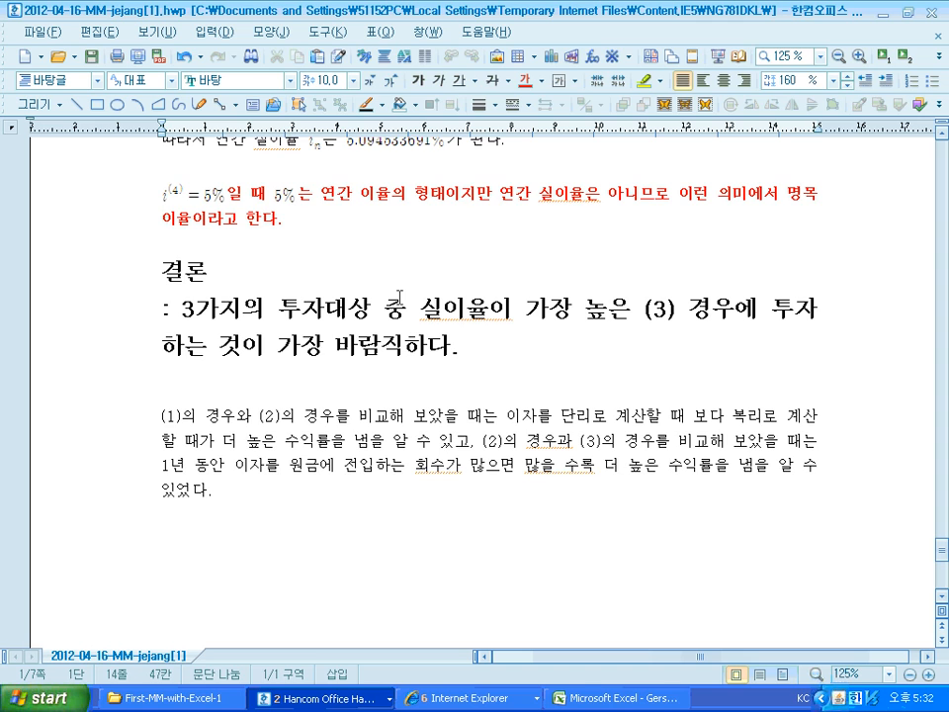
Read the document's final conclusion (결론) and the paragraph comparing investment cases (1), (2) and (3)
{"action": "scroll", "coordinate": [475, 314], "scroll_direction": "down", "scroll_amount": 1}
{"action": "left_click", "coordinate": [479, 316]}
{"action": "scroll", "coordinate": [478, 316], "scroll_direction": "down", "scroll_amount": 1}
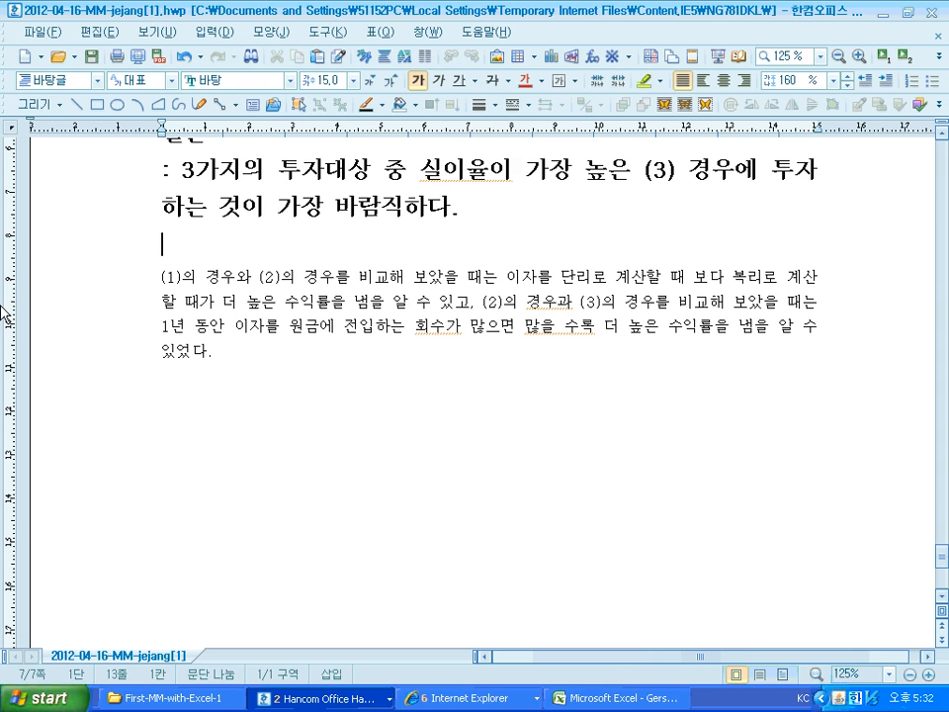
{"action": "left_click", "coordinate": [294, 301]}
{"action": "left_click", "coordinate": [406, 306]}
{"action": "scroll", "coordinate": [503, 326], "scroll_direction": "down", "scroll_amount": 1}
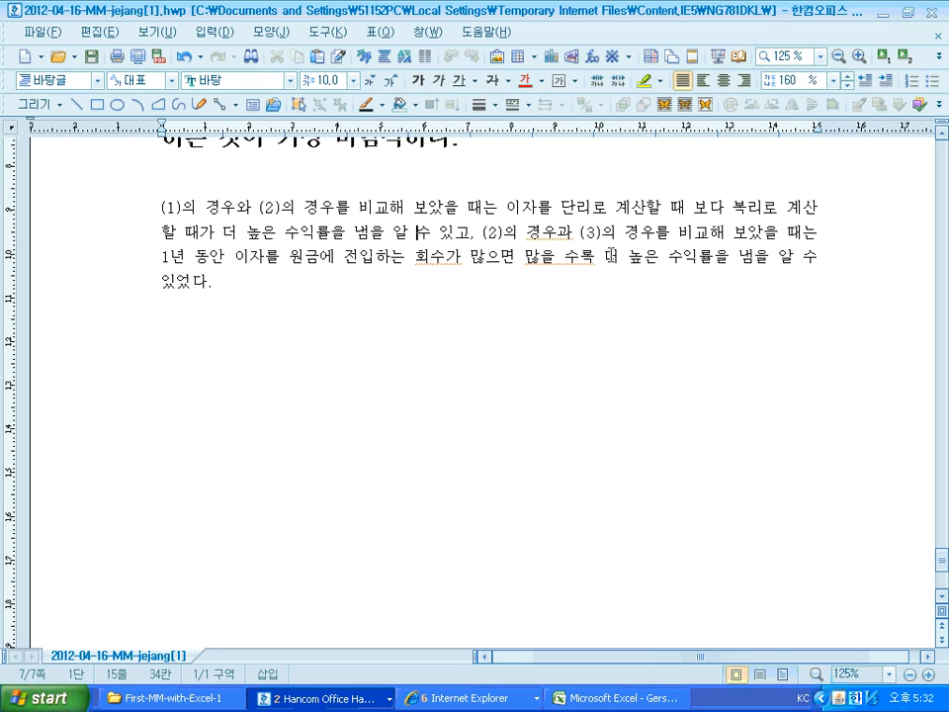
{"action": "scroll", "coordinate": [610, 256], "scroll_direction": "up", "scroll_amount": 5}
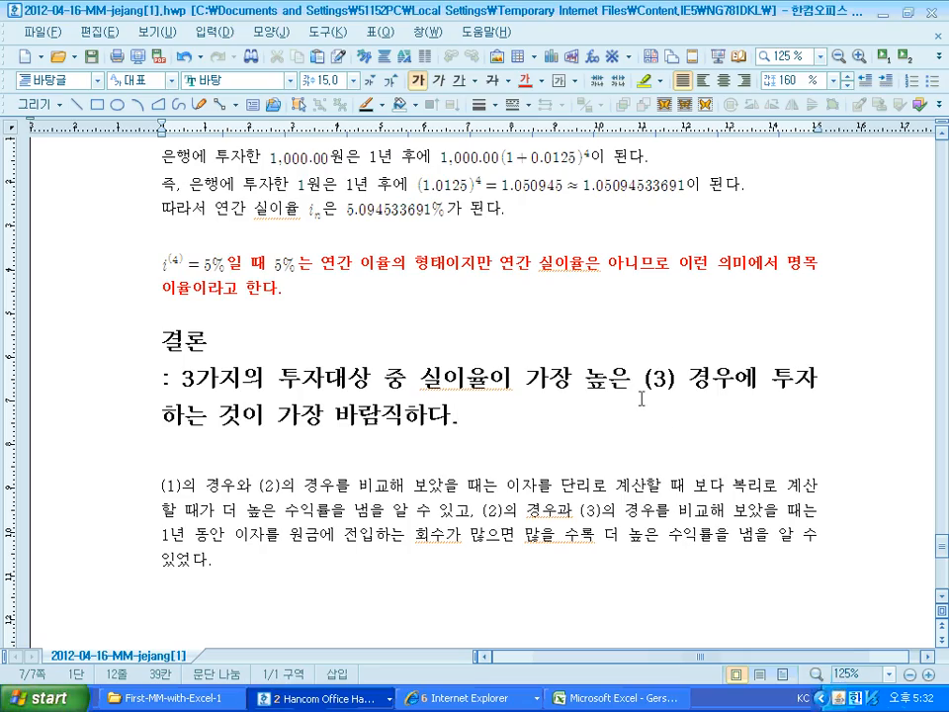
Revisit the nominal rate table and effective rate formula, highlighting the sentence on starting and ending balances, and return to the worked example
{"action": "scroll", "coordinate": [640, 395], "scroll_direction": "up", "scroll_amount": 15}
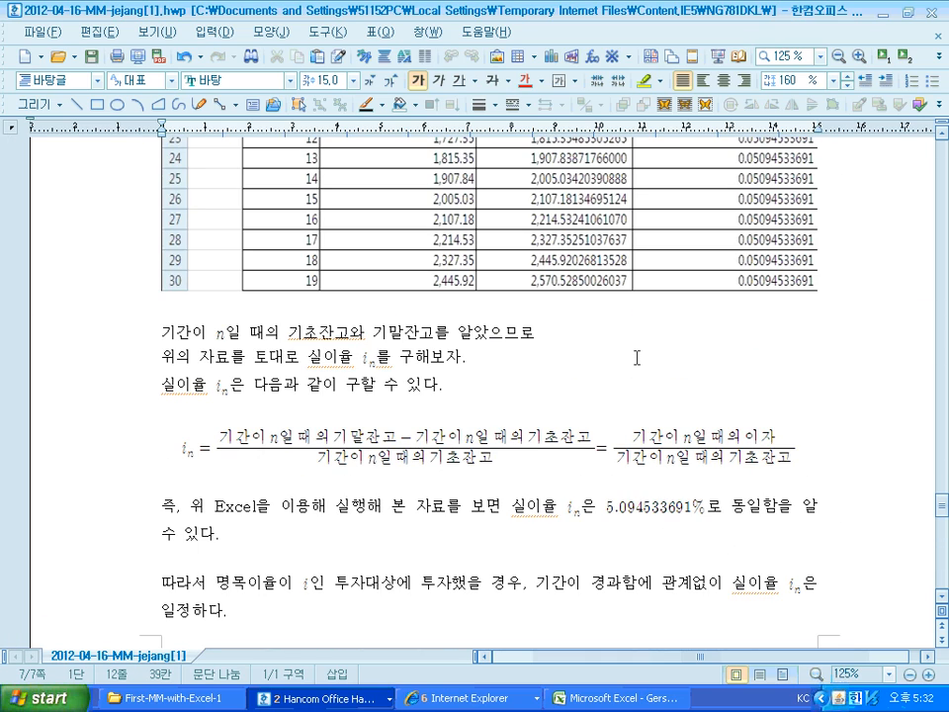
{"action": "scroll", "coordinate": [637, 357], "scroll_direction": "up", "scroll_amount": 7}
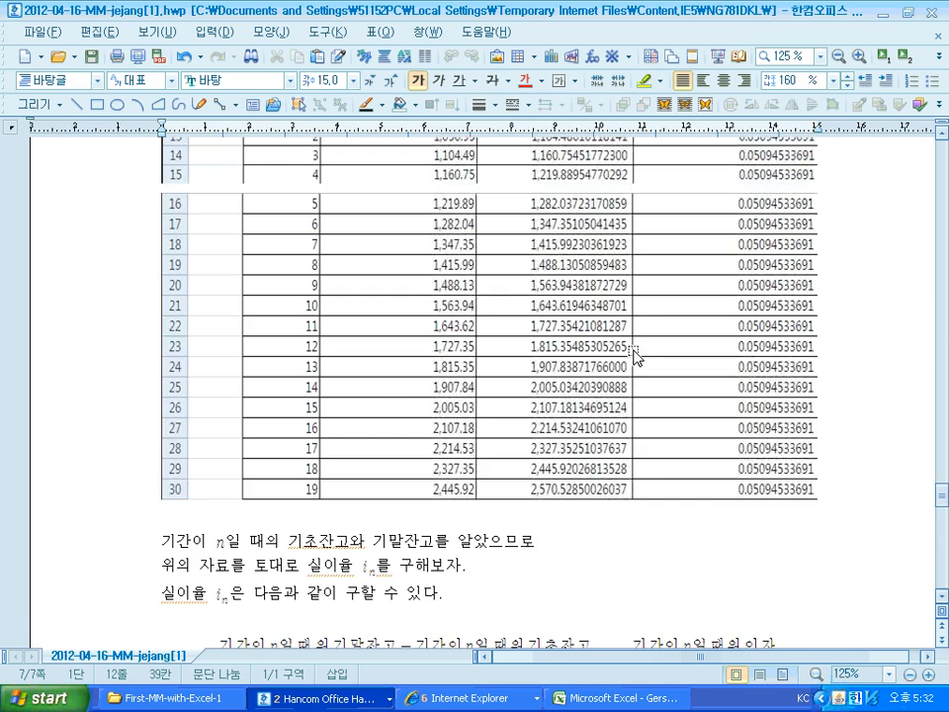
{"action": "scroll", "coordinate": [633, 354], "scroll_direction": "down", "scroll_amount": 7}
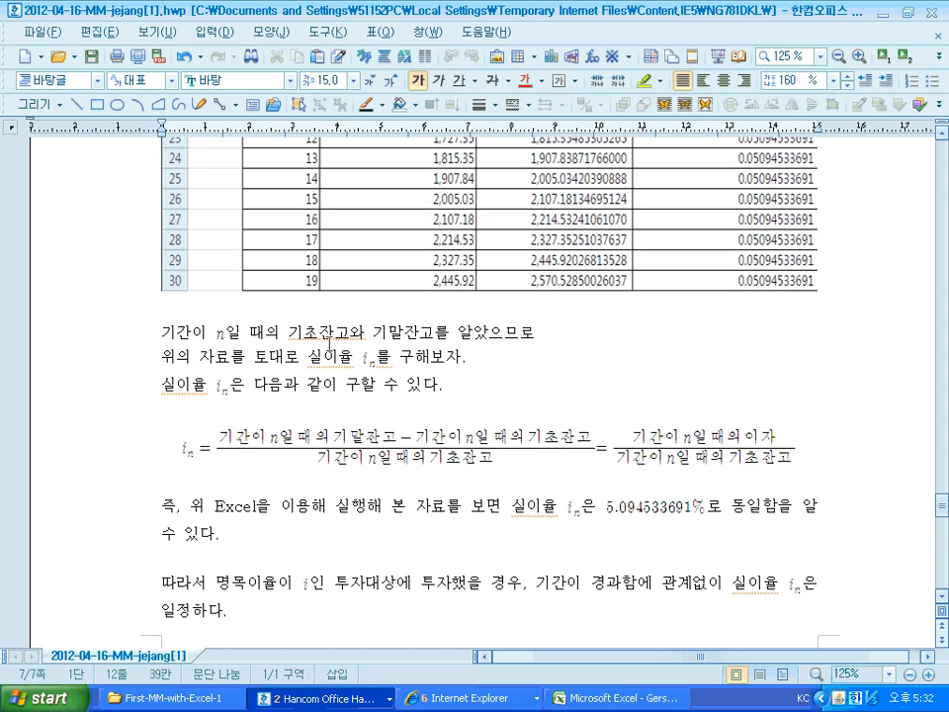
{"action": "left_click_drag", "start_coordinate": [283, 334], "coordinate": [531, 373]}
{"action": "scroll", "coordinate": [531, 373], "scroll_direction": "down", "scroll_amount": 3}
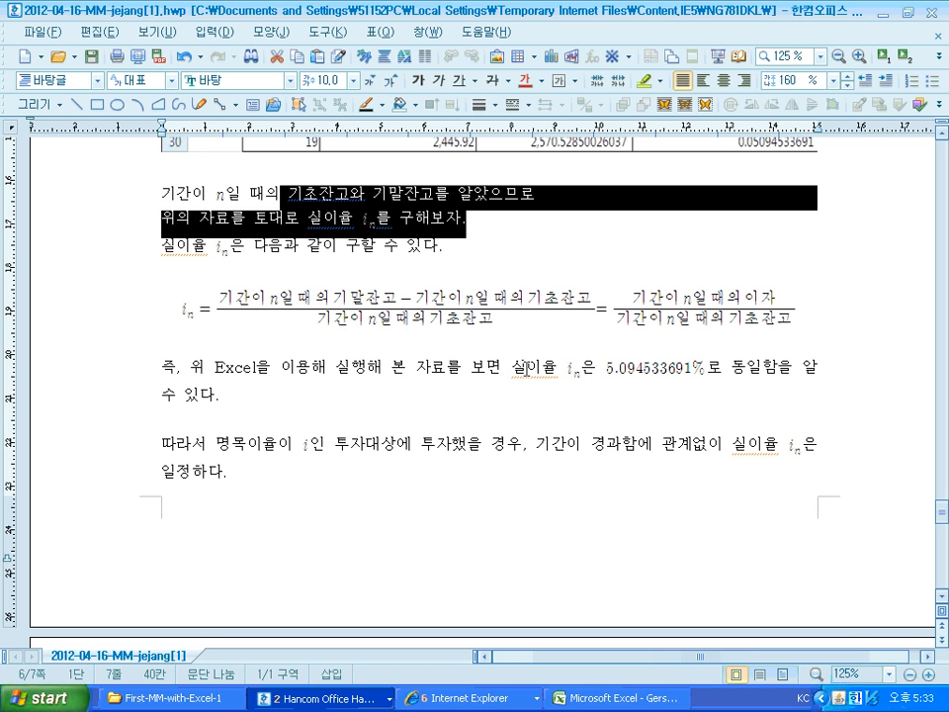
{"action": "left_click", "coordinate": [603, 270]}
{"action": "scroll", "coordinate": [606, 286], "scroll_direction": "down", "scroll_amount": 10}
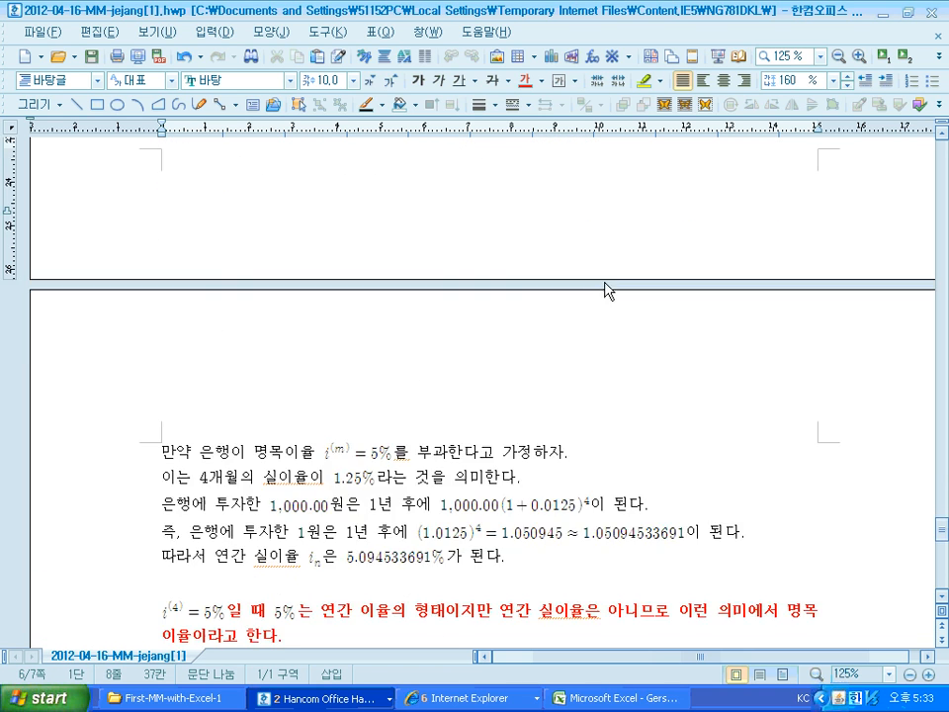
{"action": "scroll", "coordinate": [604, 284], "scroll_direction": "down", "scroll_amount": 10}
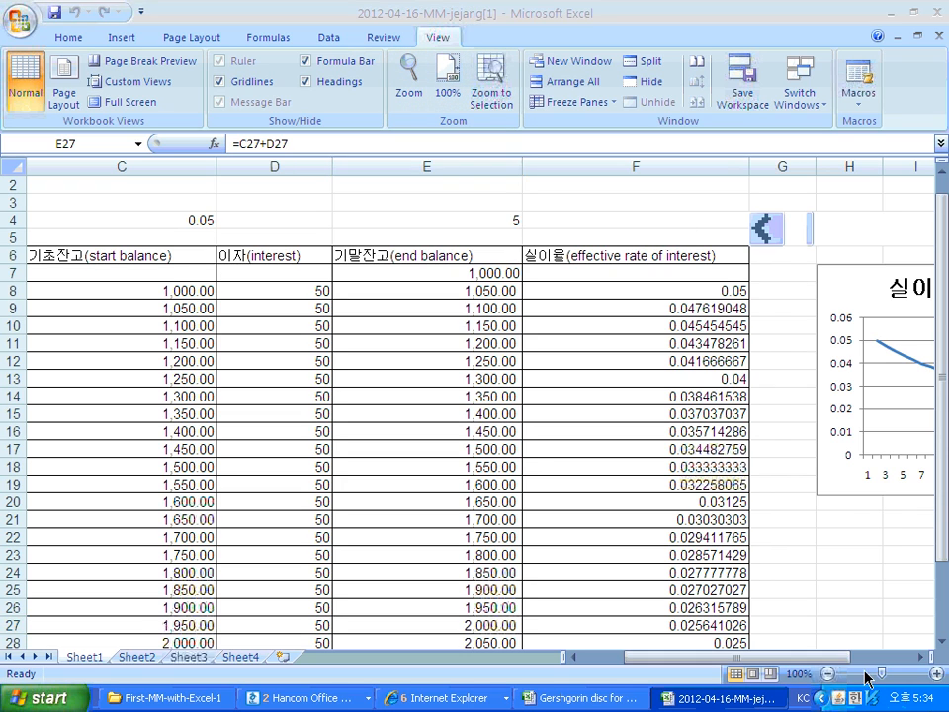
In the Excel workbook's simple interest sheet, zoom out to 75% and raise the interest rate to 7% with the on-sheet slider
{"action": "left_click_drag", "start_coordinate": [870, 674], "coordinate": [862, 674]}
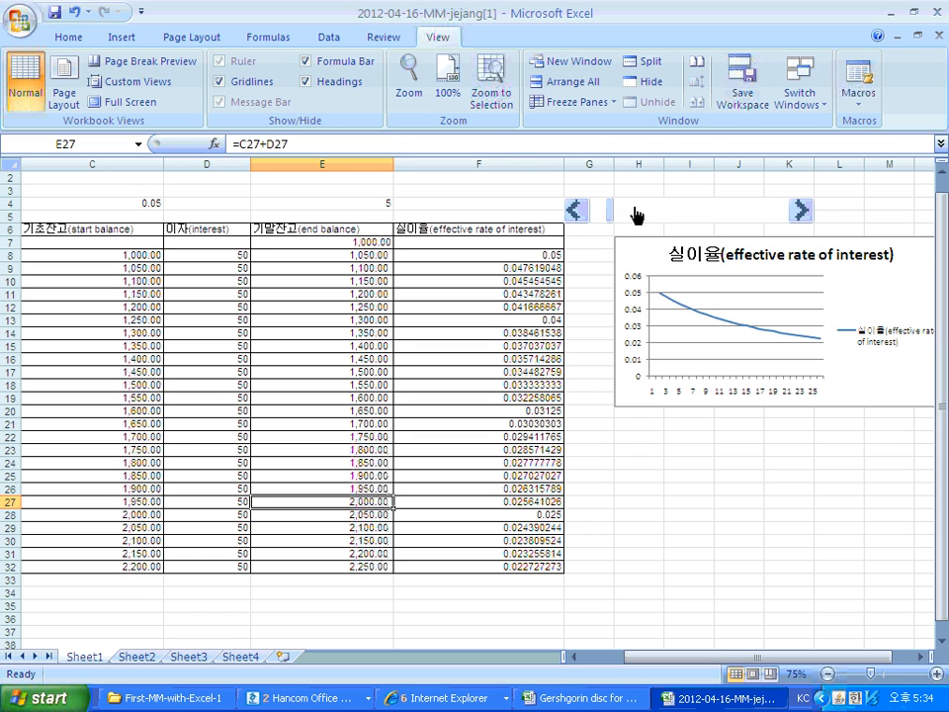
{"action": "mouse_move", "coordinate": [613, 206]}
{"action": "left_mouse_down"}
{"action": "mouse_move", "coordinate": [628, 212]}
{"action": "mouse_move", "coordinate": [610, 210]}
{"action": "left_mouse_up"}
{"action": "left_click_drag", "start_coordinate": [610, 210], "coordinate": [621, 214]}
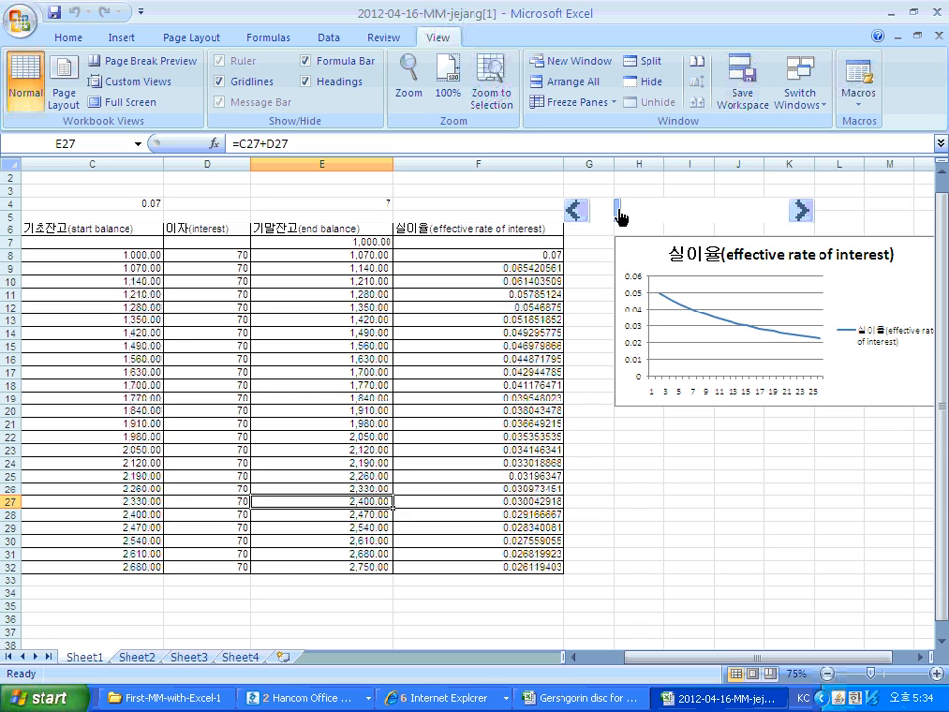
Vary the simple interest sheet's rate with the on-sheet slider and return it to 7%
{"action": "left_click_drag", "start_coordinate": [620, 213], "coordinate": [630, 216]}
{"action": "left_click", "coordinate": [629, 212]}
{"action": "left_click_drag", "start_coordinate": [630, 211], "coordinate": [619, 208]}
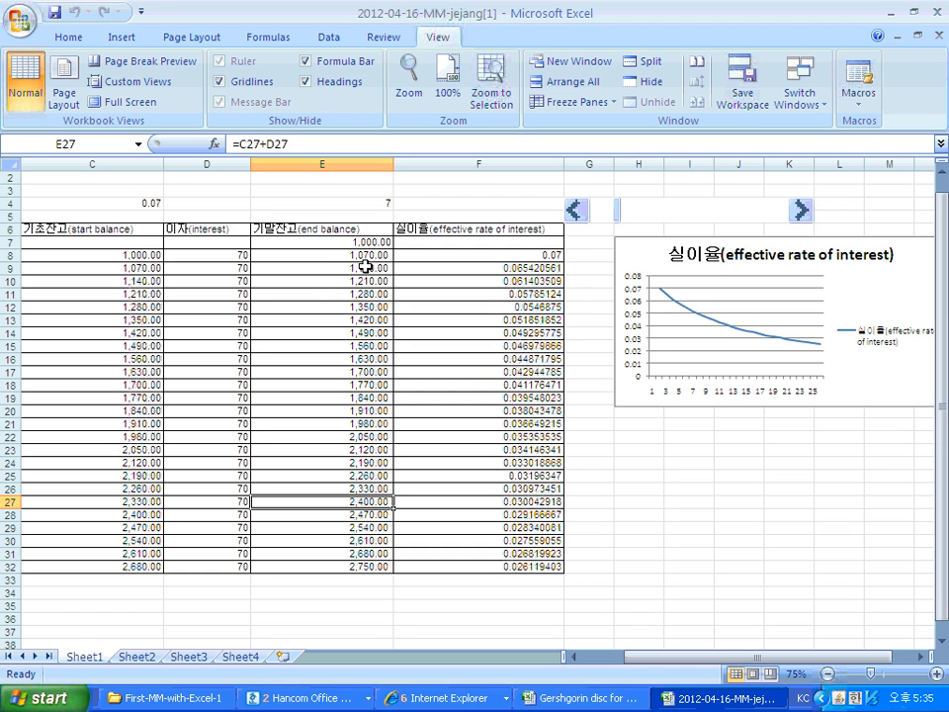
On the compound interest sheet (Sheet2), zoom out to 75% and raise the interest rate to 6% with the on-sheet slider
{"action": "left_click", "coordinate": [141, 658]}
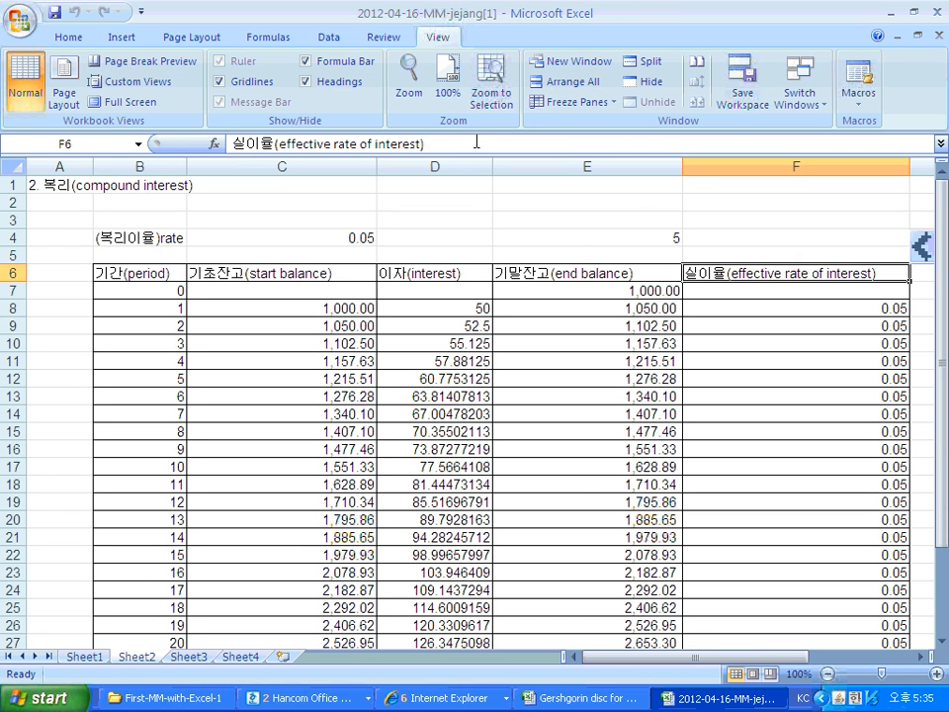
{"action": "left_click", "coordinate": [409, 74]}
{"action": "left_click", "coordinate": [415, 316]}
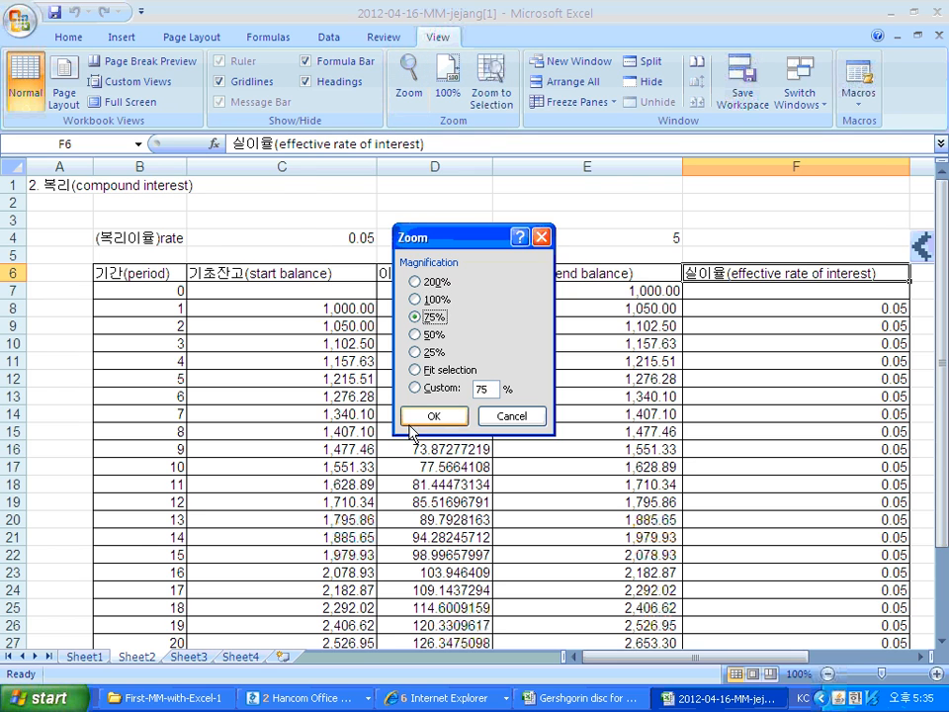
{"action": "left_click", "coordinate": [433, 415]}
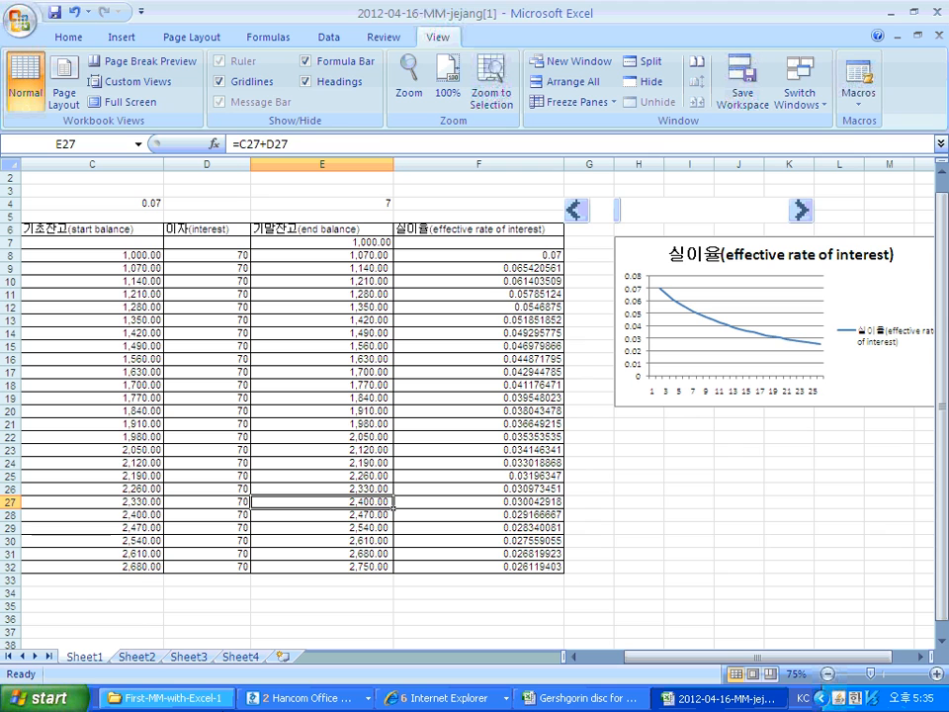
{"action": "left_click", "coordinate": [146, 658]}
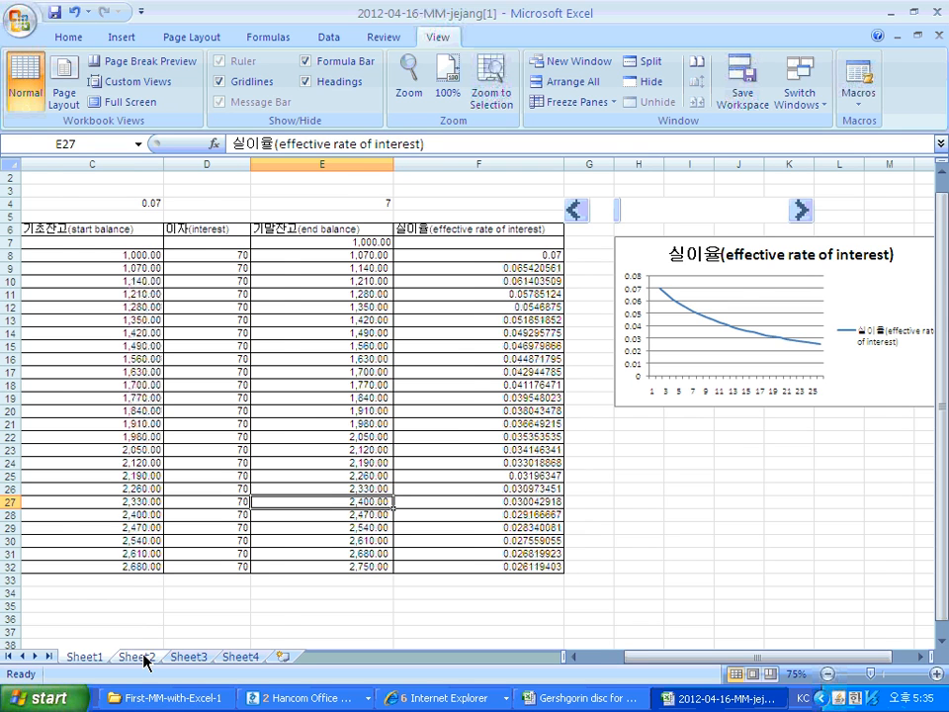
{"action": "left_click", "coordinate": [87, 657]}
{"action": "left_click", "coordinate": [141, 657]}
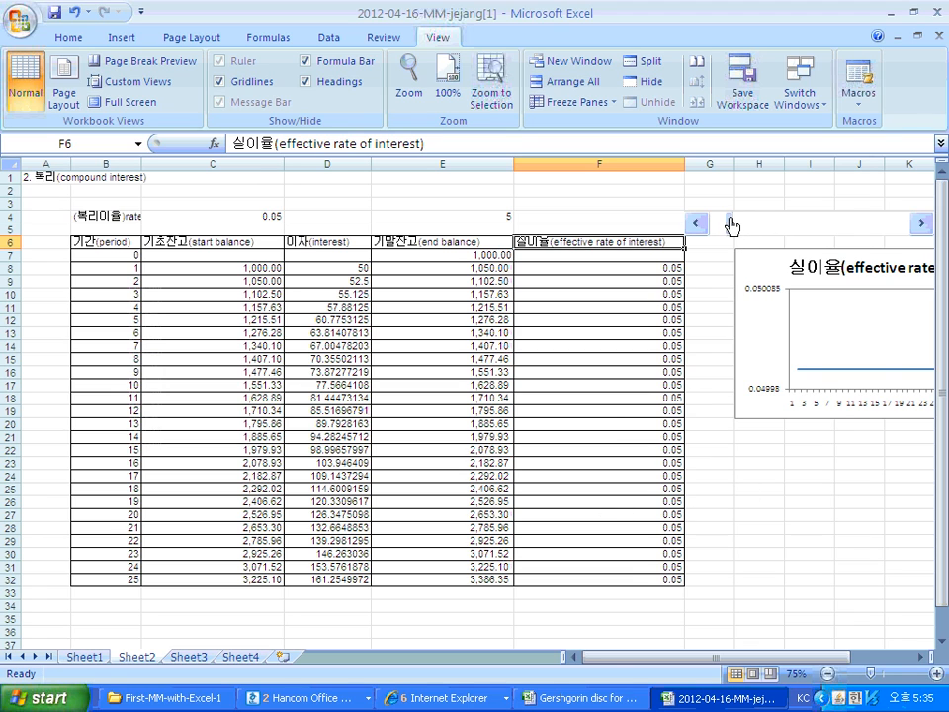
{"action": "left_click", "coordinate": [679, 253]}
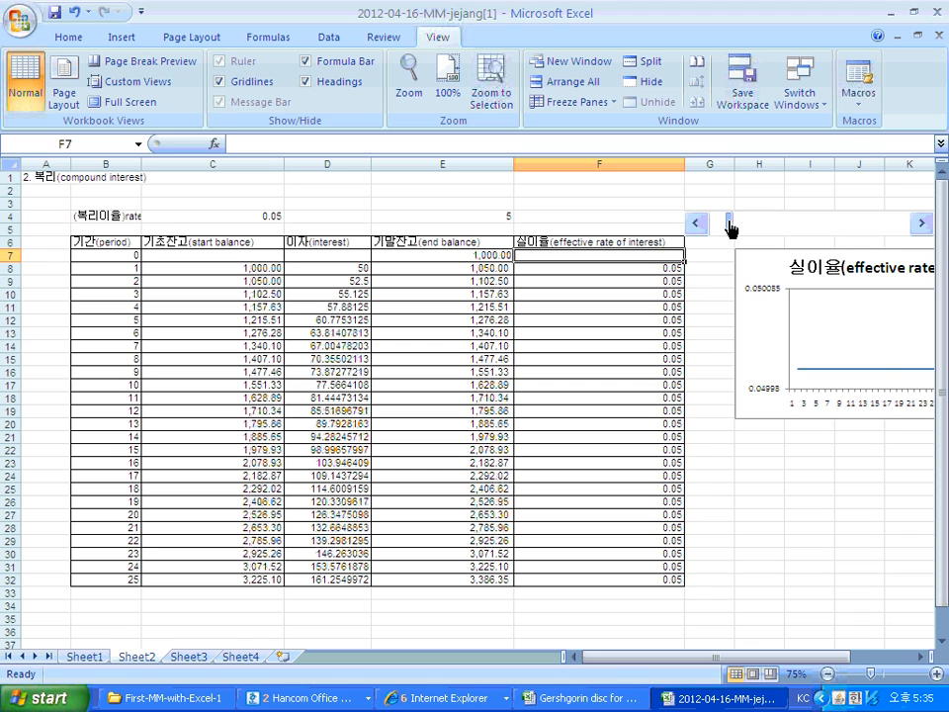
{"action": "mouse_move", "coordinate": [731, 228]}
{"action": "left_mouse_down"}
{"action": "mouse_move", "coordinate": [753, 219]}
{"action": "mouse_move", "coordinate": [737, 219]}
{"action": "left_mouse_up"}
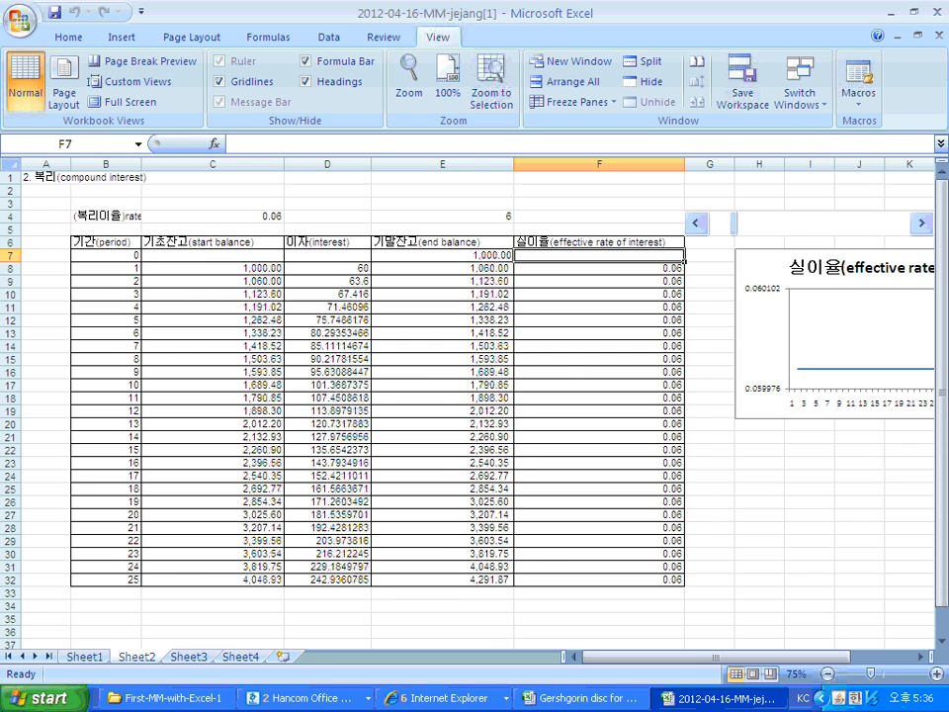
On the nominal interest sheet (Sheet3), zoomed to 75%, set the number of interest conversions to 10 and the nominal rate to 9% with the sliders
{"action": "key", "text": "ctrl+Page_Down"}
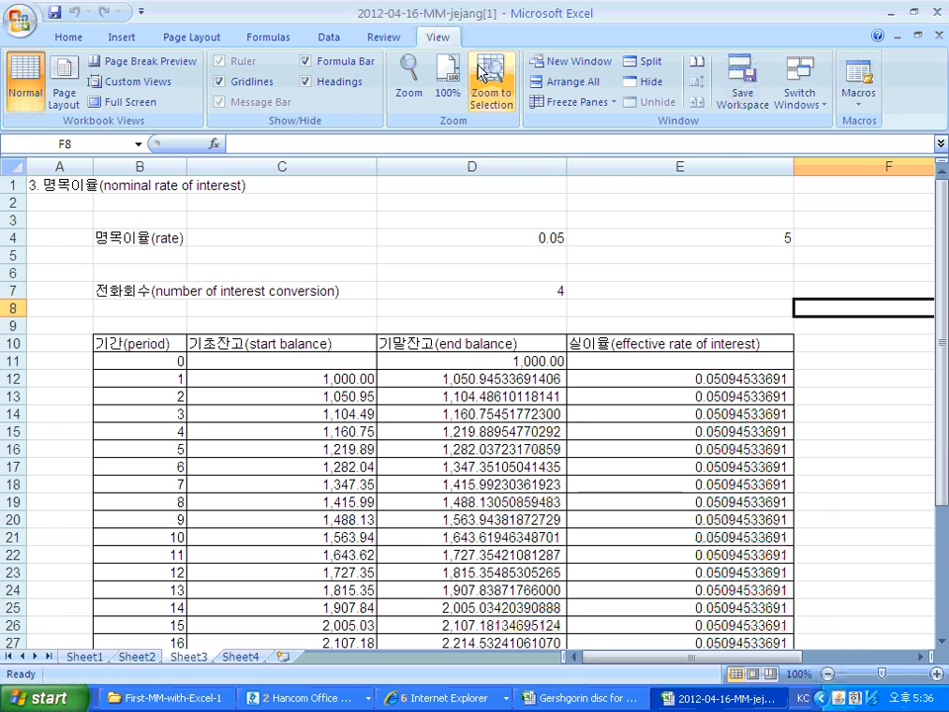
{"action": "left_click", "coordinate": [425, 103]}
{"action": "left_click", "coordinate": [418, 316]}
{"action": "left_click", "coordinate": [432, 415]}
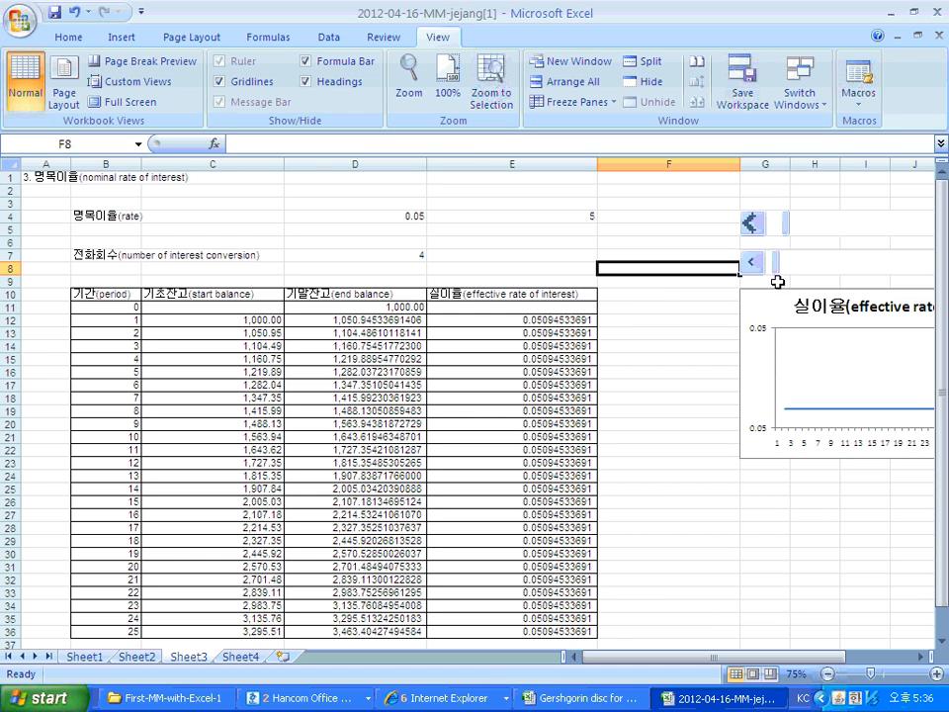
{"action": "mouse_move", "coordinate": [781, 262]}
{"action": "left_mouse_down"}
{"action": "mouse_move", "coordinate": [804, 261]}
{"action": "mouse_move", "coordinate": [793, 261]}
{"action": "left_mouse_up"}
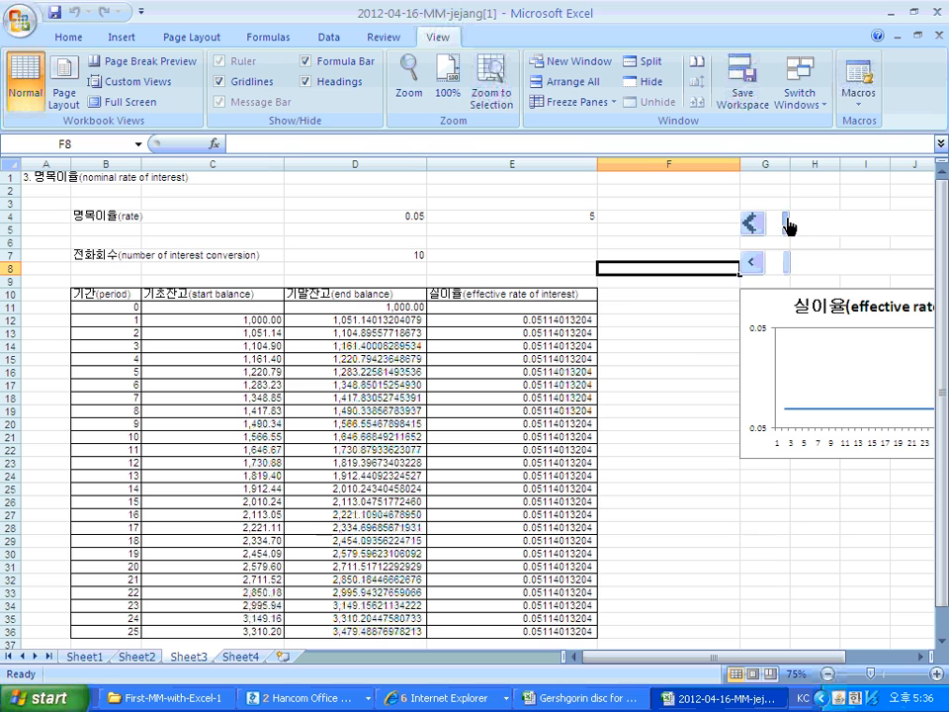
{"action": "left_click_drag", "start_coordinate": [788, 225], "coordinate": [802, 225]}
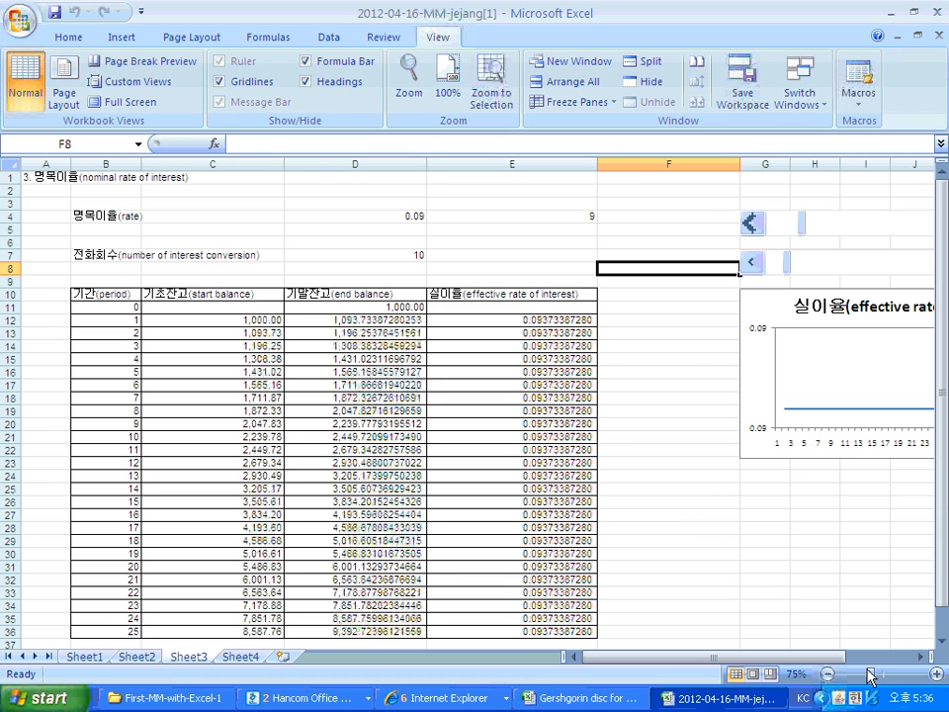
Switch to the pension lump-sum workbook (연금+한번에+받기) and raise the number of months (n개월) to 60
{"action": "key", "text": "ctrl+F6"}
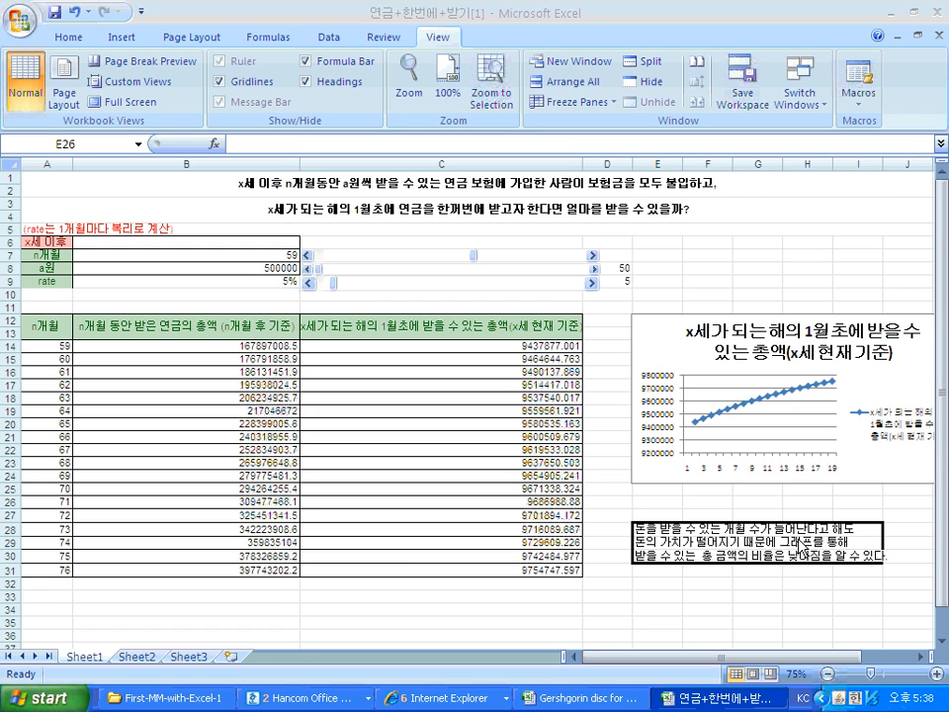
{"action": "key", "text": "Escape"}
{"action": "left_click", "coordinate": [592, 256]}
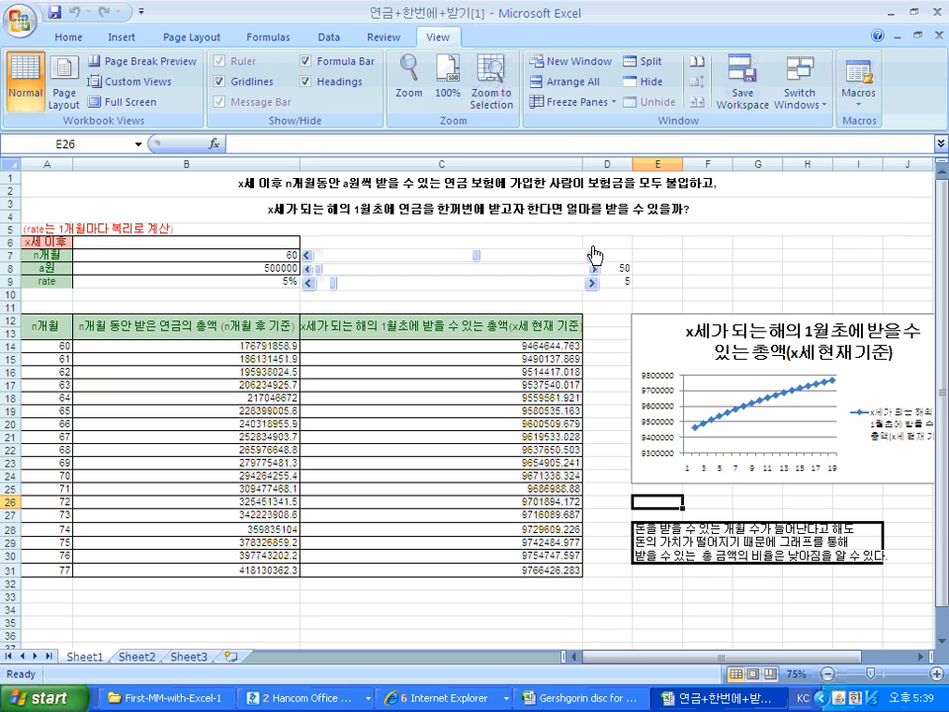
{"action": "left_click", "coordinate": [592, 258]}
{"action": "left_click", "coordinate": [592, 257]}
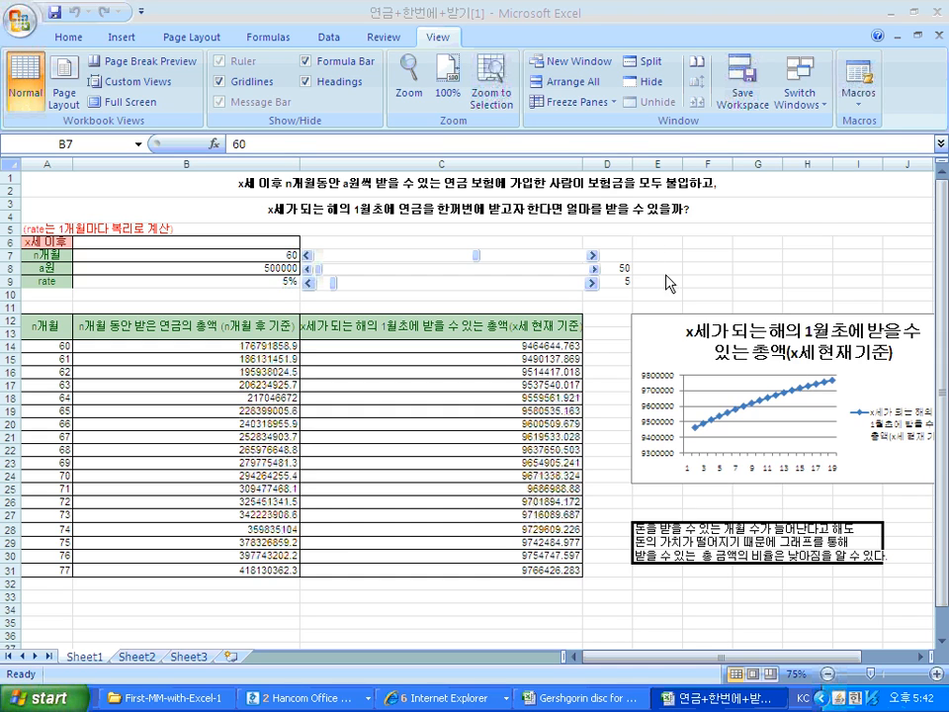
Set the pension model's months (n개월) to 74, the payment amount (a원) to 55700000 and the rate to 30% with the sliders
{"action": "left_click", "coordinate": [482, 258]}
{"action": "left_click_drag", "start_coordinate": [481, 258], "coordinate": [514, 259]}
{"action": "left_click_drag", "start_coordinate": [322, 269], "coordinate": [397, 289]}
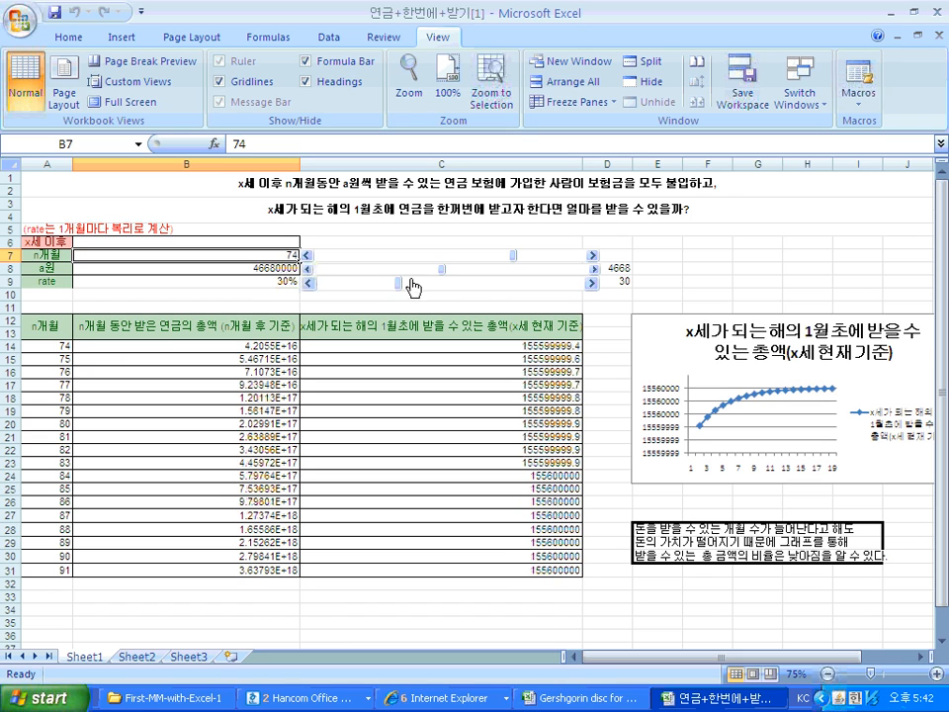
{"action": "left_click", "coordinate": [462, 269]}
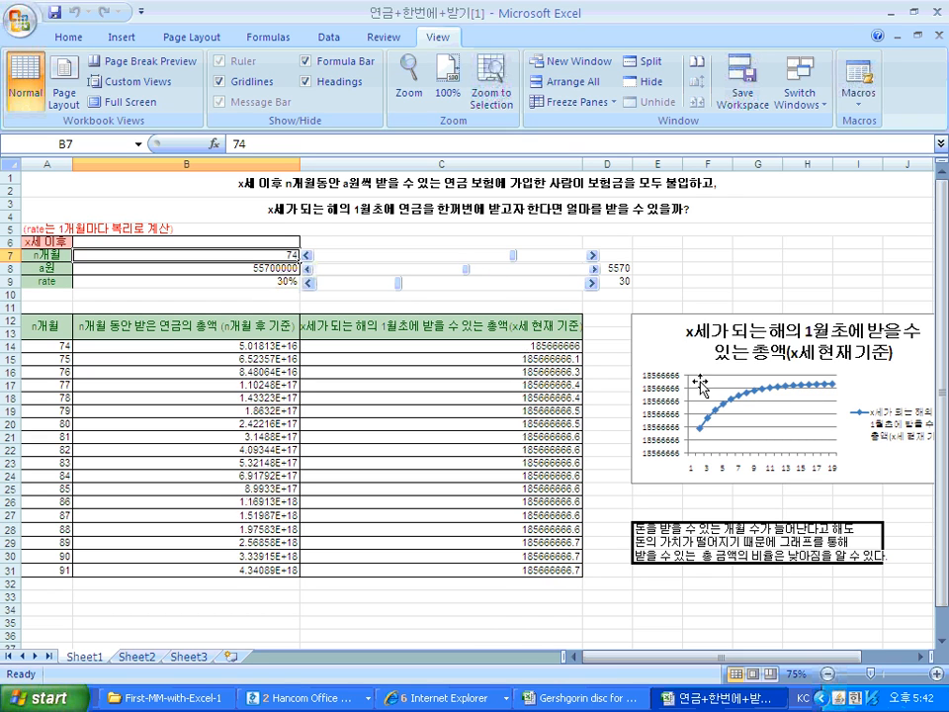
{"action": "left_click", "coordinate": [735, 511]}
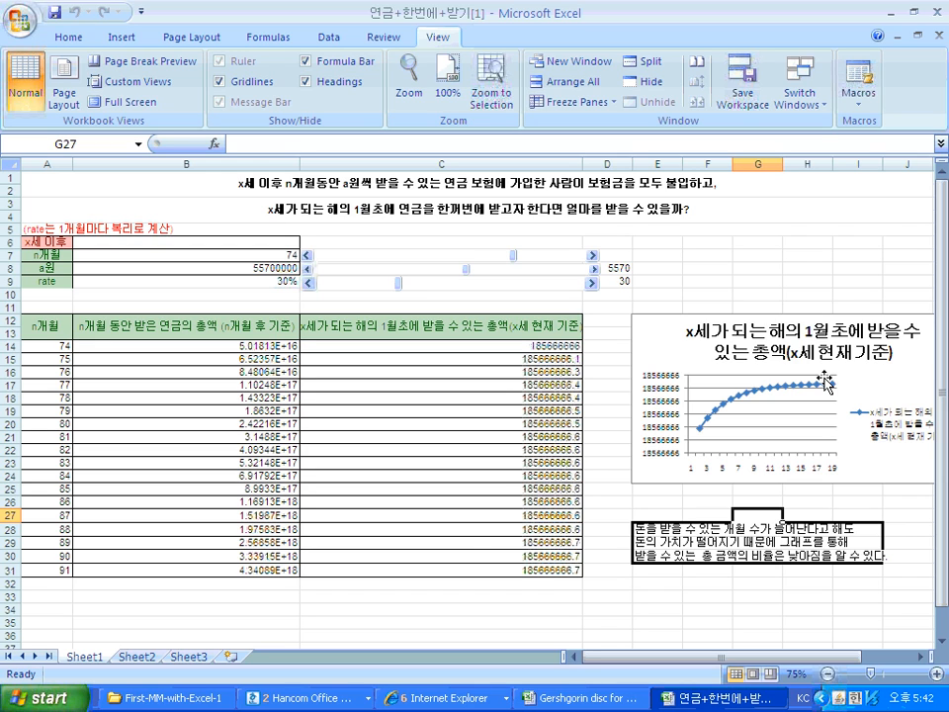
{"action": "left_click", "coordinate": [717, 500]}
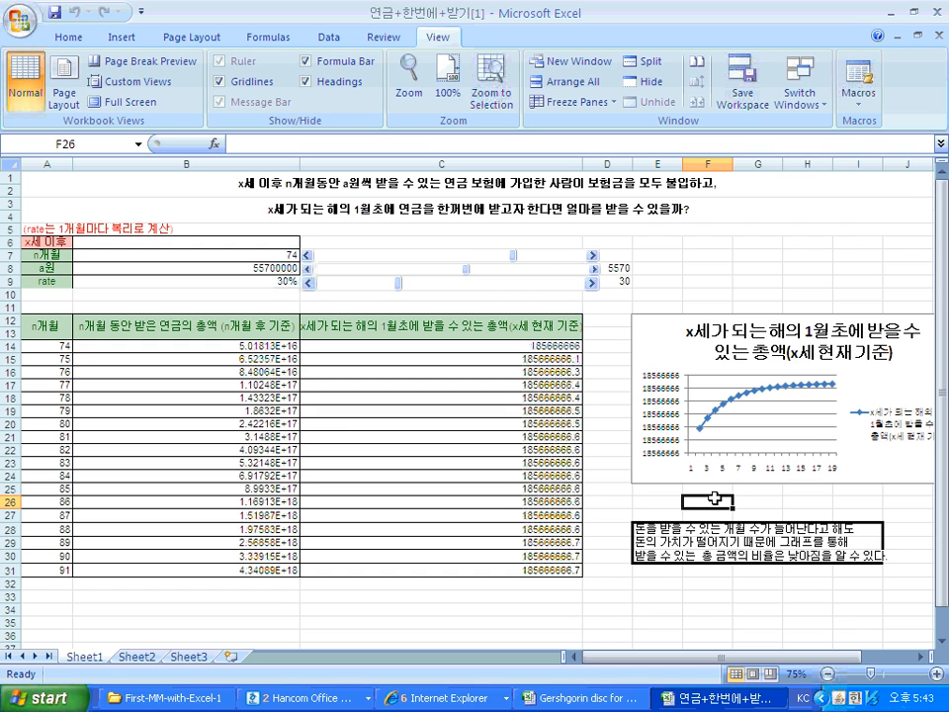
{"action": "left_click", "coordinate": [612, 475]}
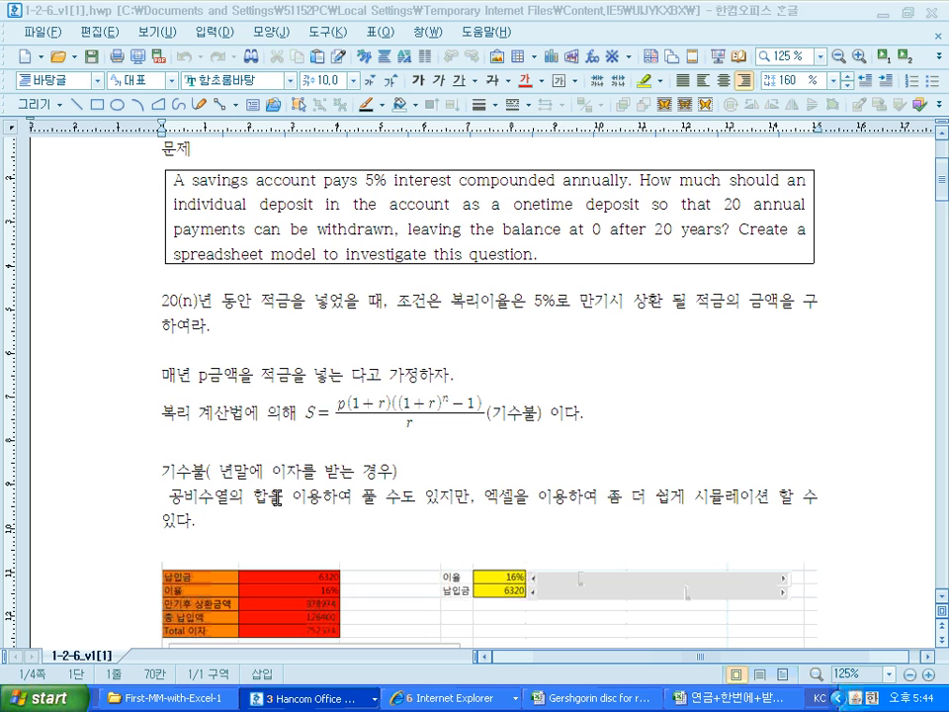
Read the savings account problem in the Hangul document 1-2-6_v1, including its formula, accumulated savings chart, yearly table and explanation
{"action": "scroll", "coordinate": [295, 489], "scroll_direction": "down", "scroll_amount": 2}
{"action": "scroll", "coordinate": [294, 489], "scroll_direction": "down", "scroll_amount": 10}
{"action": "scroll", "coordinate": [303, 481], "scroll_direction": "up", "scroll_amount": 3}
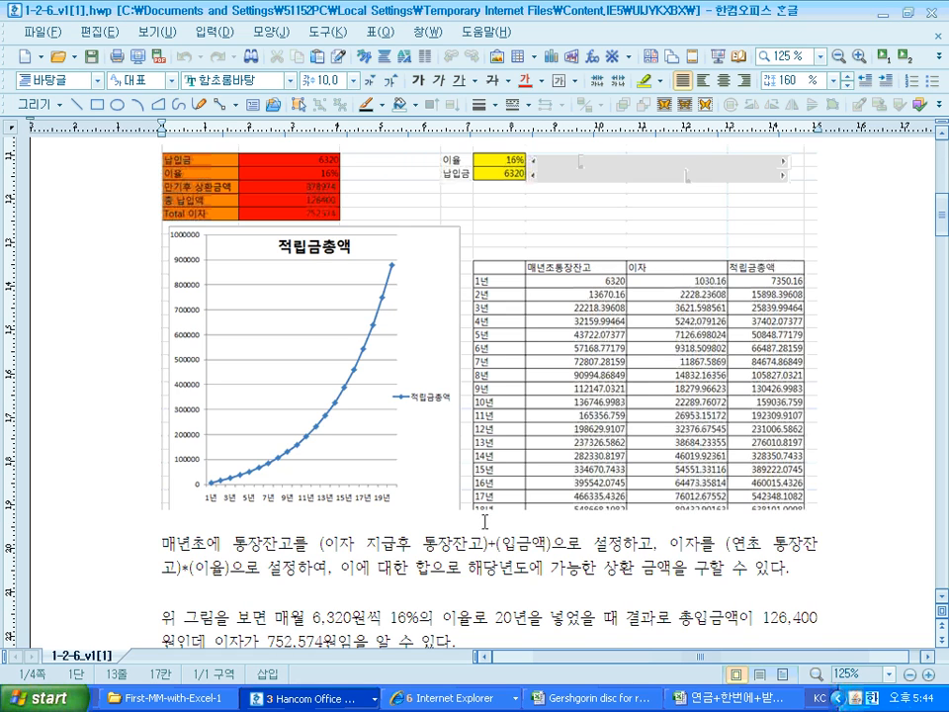
{"action": "scroll", "coordinate": [493, 565], "scroll_direction": "down", "scroll_amount": 3}
{"action": "scroll", "coordinate": [493, 565], "scroll_direction": "up", "scroll_amount": 3}
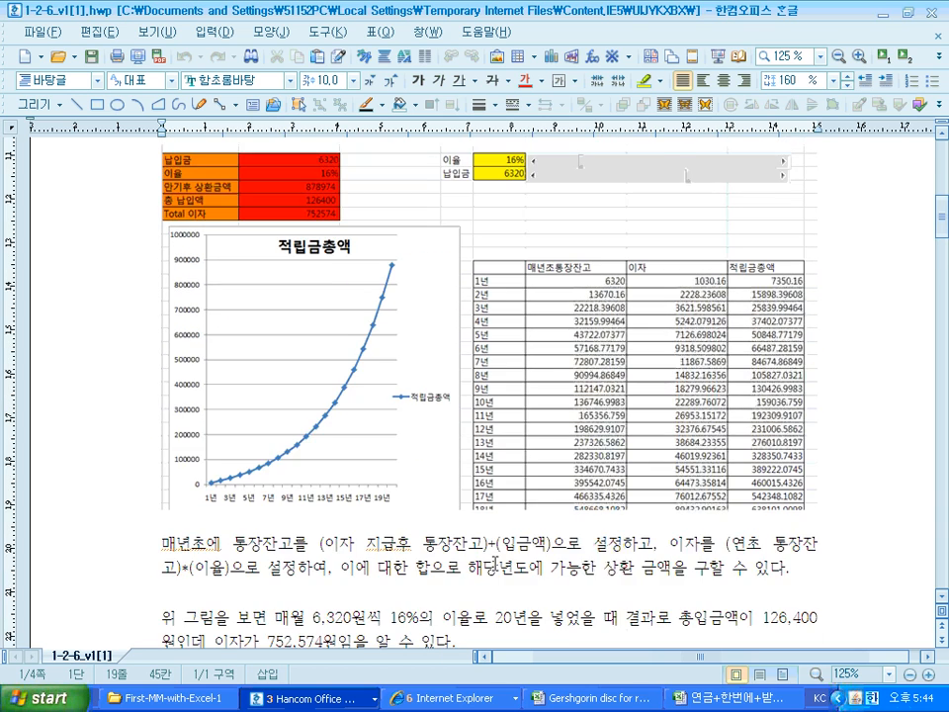
{"action": "scroll", "coordinate": [495, 564], "scroll_direction": "down", "scroll_amount": 2}
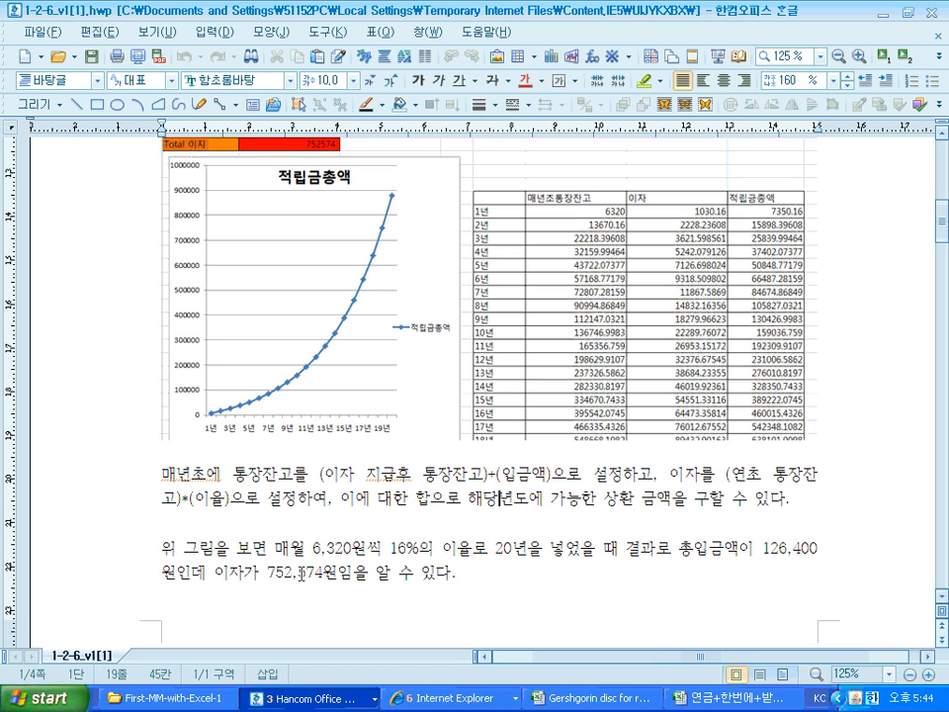
{"action": "scroll", "coordinate": [450, 566], "scroll_direction": "down", "scroll_amount": 15}
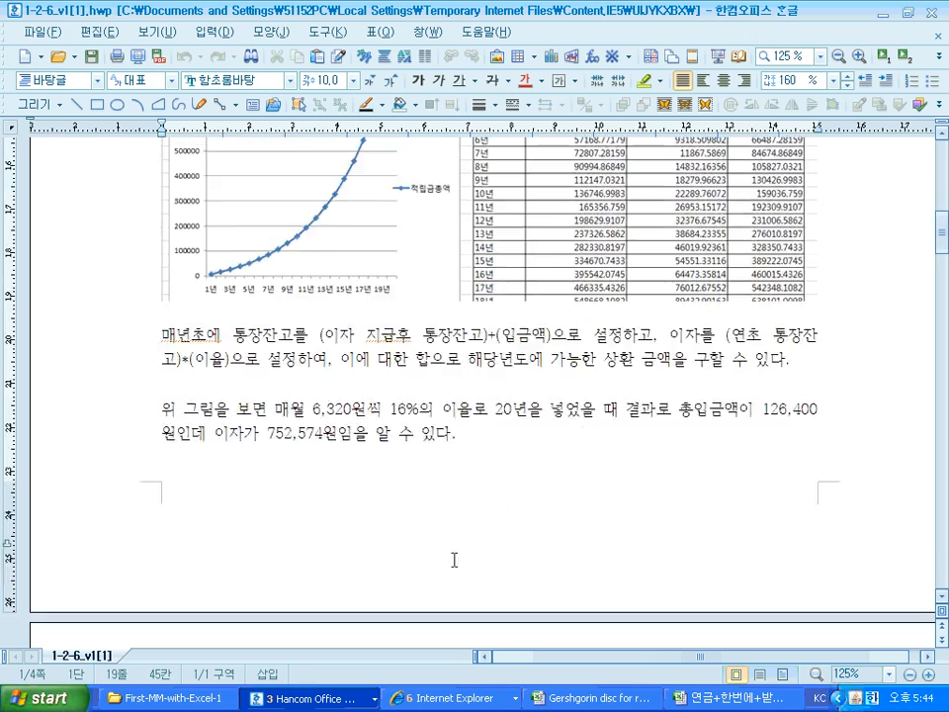
{"action": "scroll", "coordinate": [462, 530], "scroll_direction": "up", "scroll_amount": 4}
Review the document's compound versus simple interest comparison (복리 단리 비교) and its usage section through to the closing workbook link
{"action": "scroll", "coordinate": [458, 532], "scroll_direction": "down", "scroll_amount": 20}
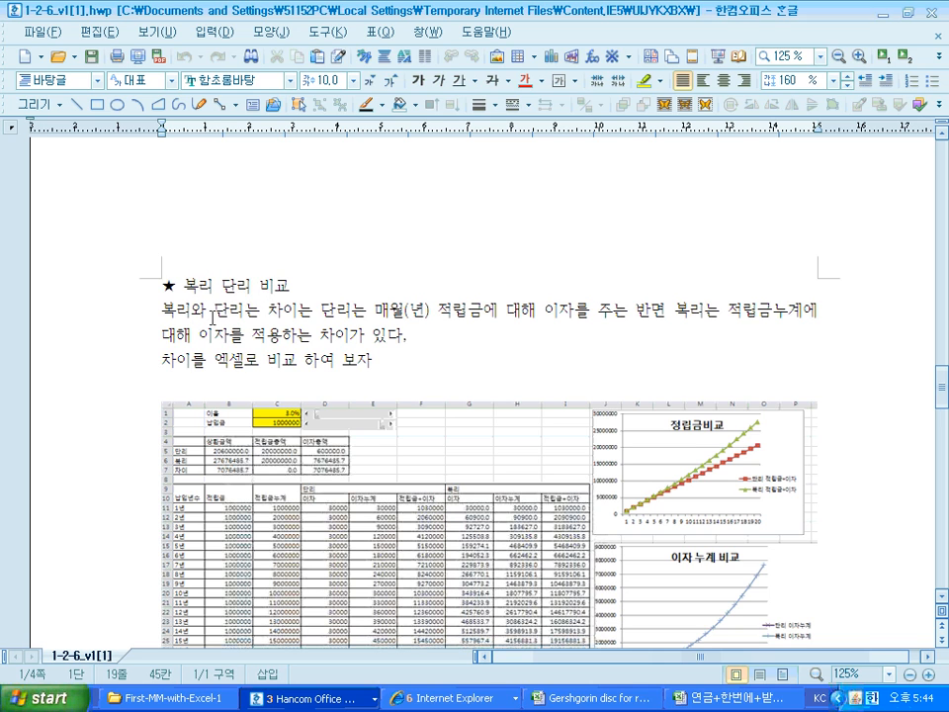
{"action": "scroll", "coordinate": [379, 316], "scroll_direction": "down", "scroll_amount": 4}
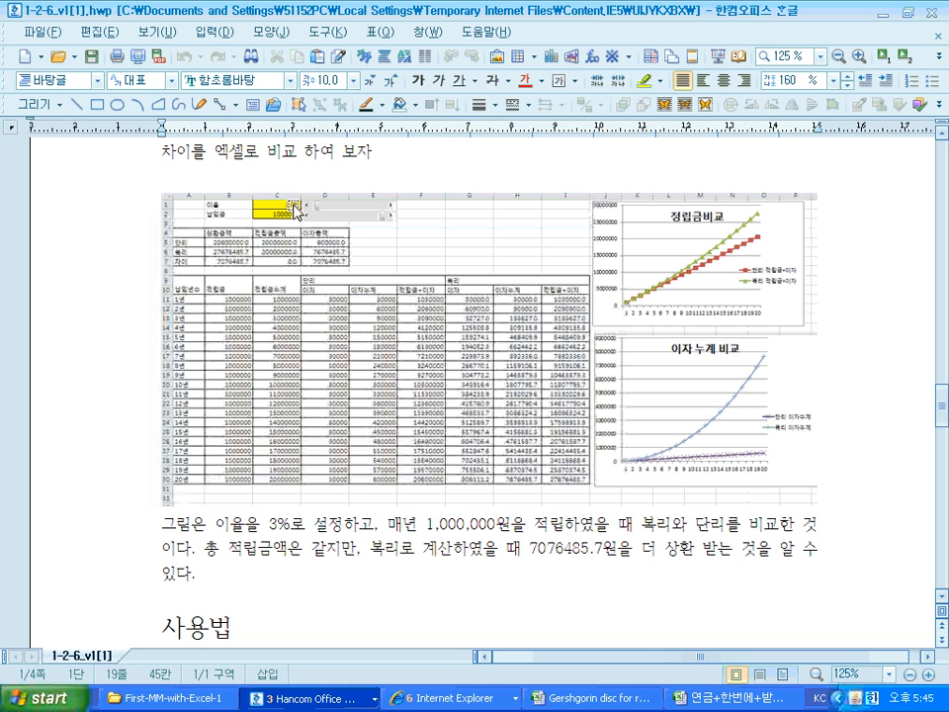
{"action": "left_click", "coordinate": [333, 545]}
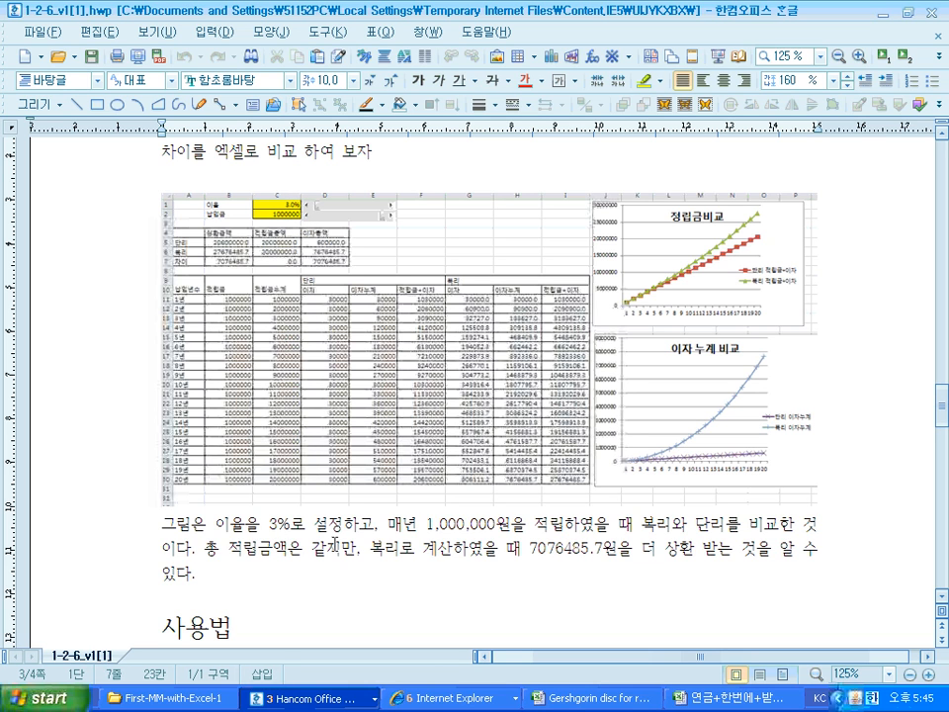
{"action": "scroll", "coordinate": [343, 524], "scroll_direction": "down", "scroll_amount": 20}
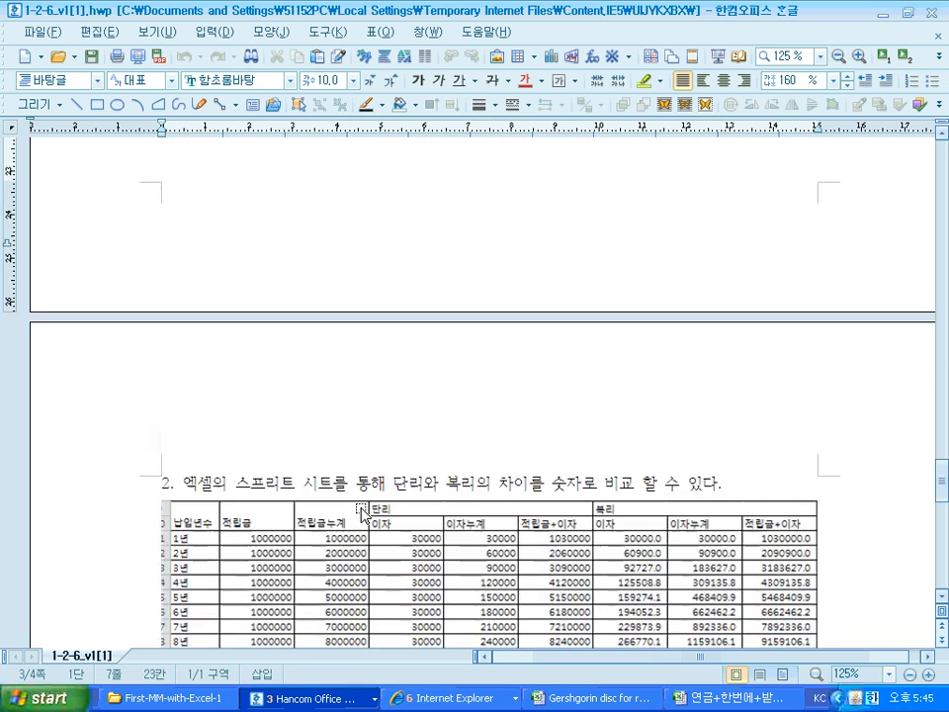
{"action": "scroll", "coordinate": [373, 507], "scroll_direction": "down", "scroll_amount": 10}
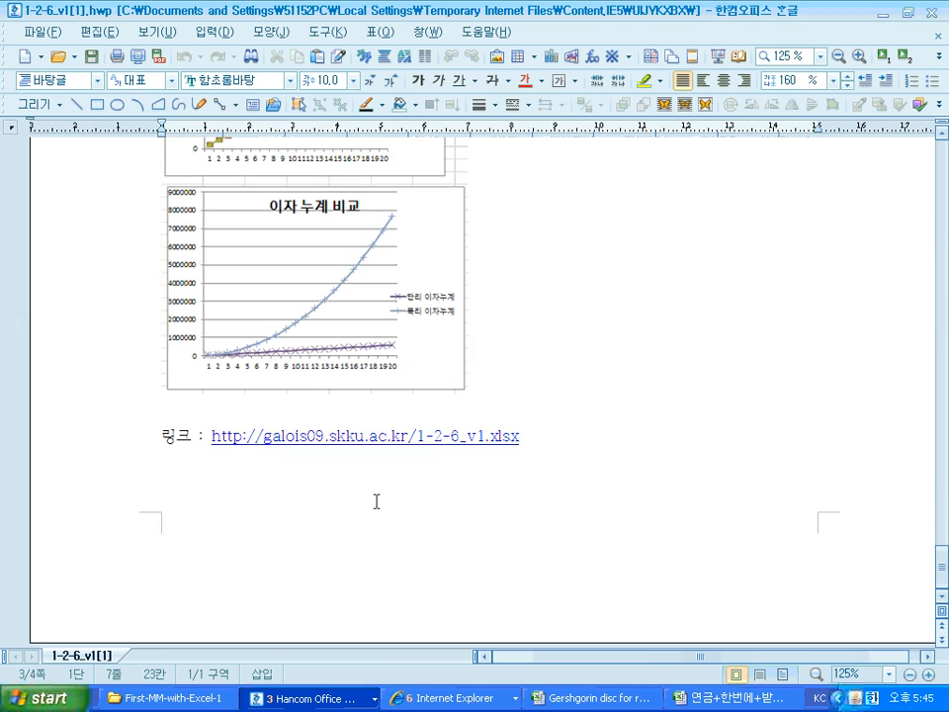
Follow the 1-2-6_v1.xlsx link at the end of the document and return to the 1-2-6_v1 Hangul document
{"action": "left_click", "coordinate": [439, 441]}
{"action": "left_click", "coordinate": [445, 358]}
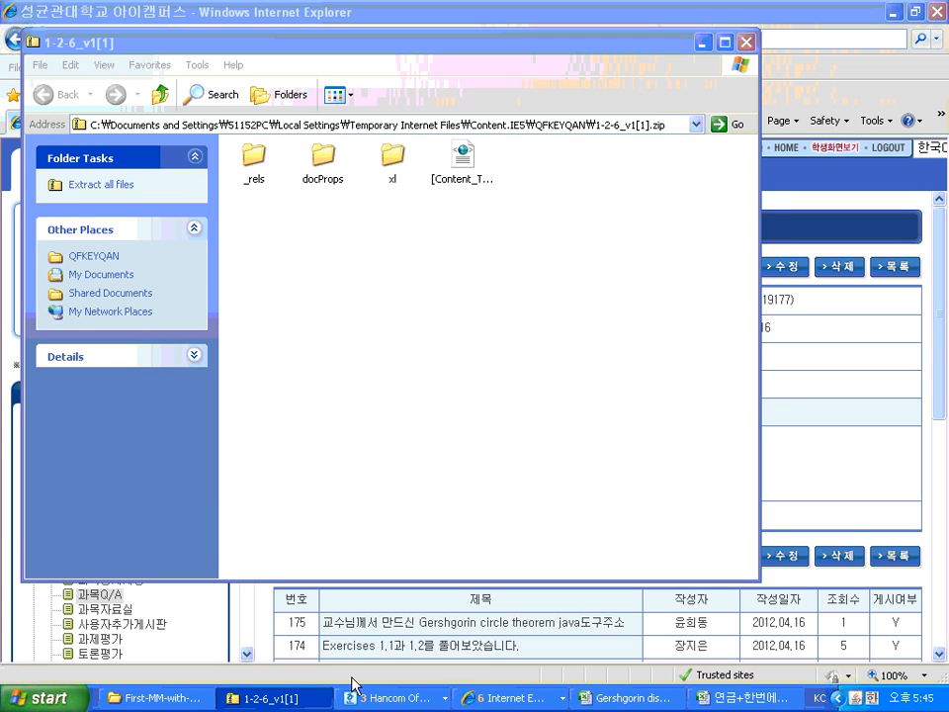
{"action": "left_click", "coordinate": [381, 698]}
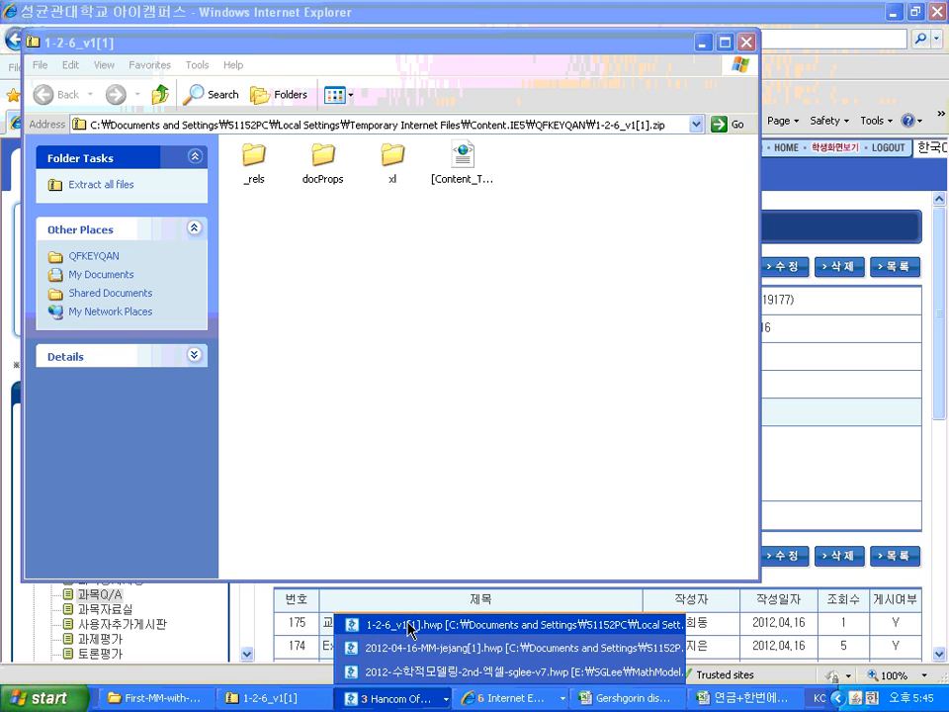
{"action": "left_click", "coordinate": [410, 626]}
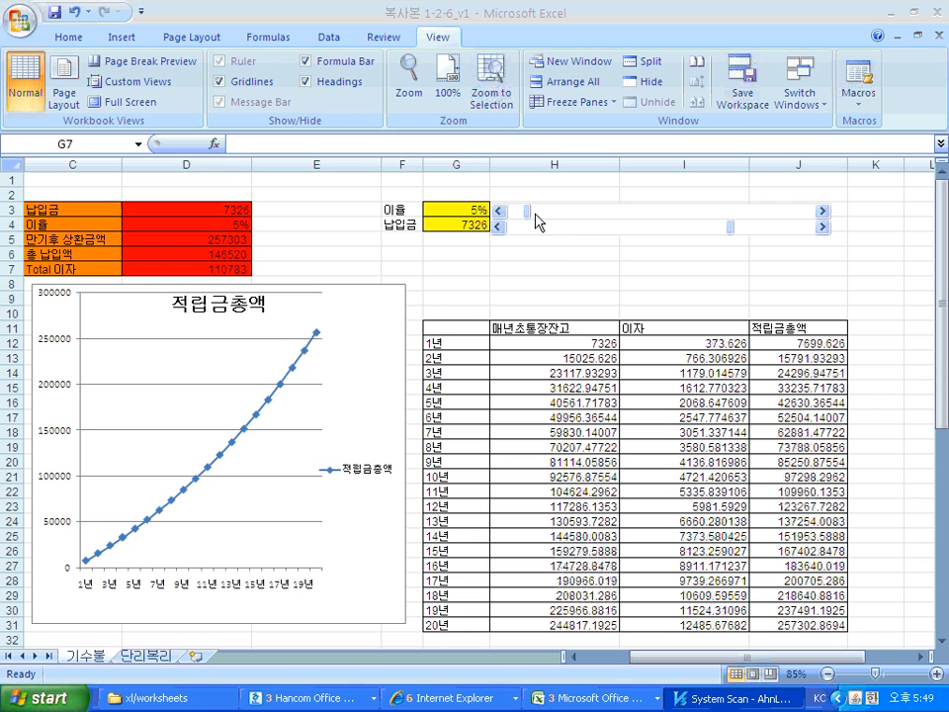
In the 기수불 sheet of the Excel workbook 복사본 1-2-6_v1, raise the interest rate (이율) to 13% with the slider
{"action": "left_click", "coordinate": [591, 212]}
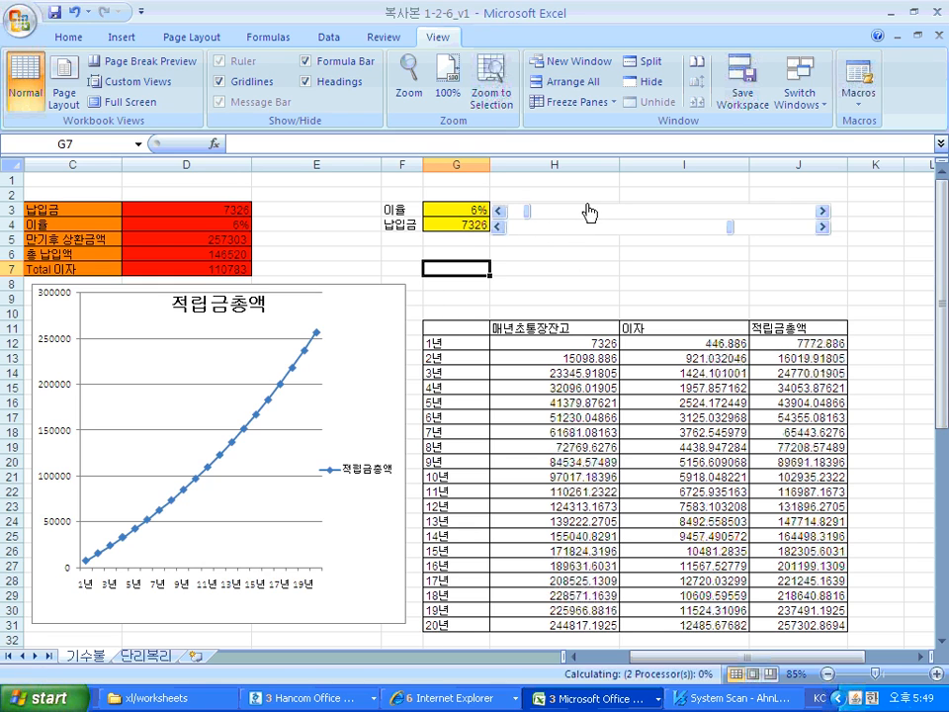
{"action": "left_click", "coordinate": [593, 212]}
{"action": "left_click", "coordinate": [598, 212]}
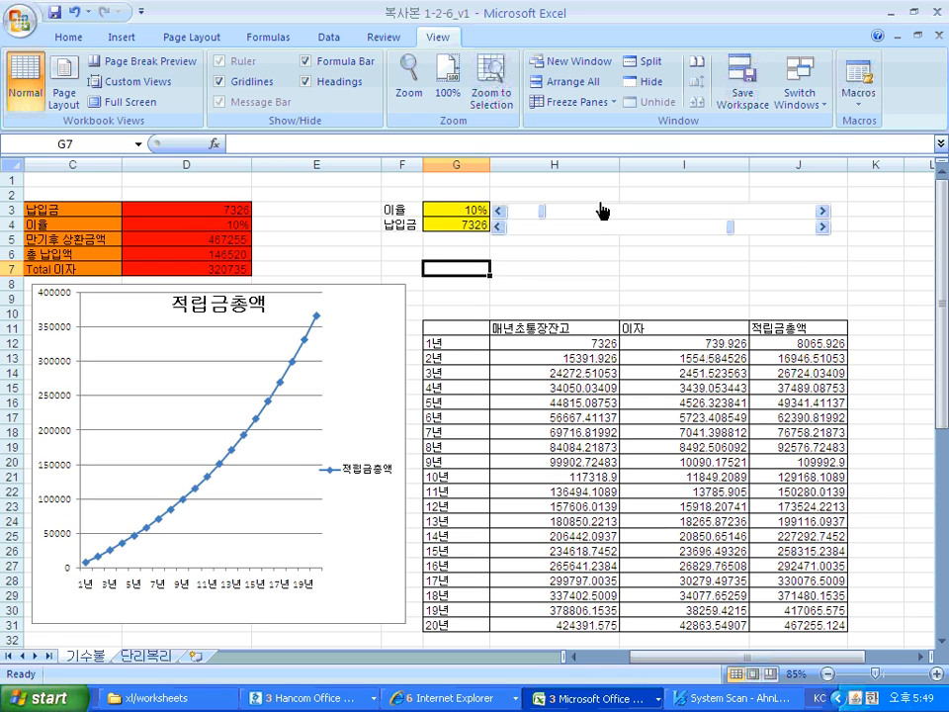
{"action": "left_click", "coordinate": [601, 212]}
{"action": "left_click", "coordinate": [602, 212]}
{"action": "left_click", "coordinate": [601, 212]}
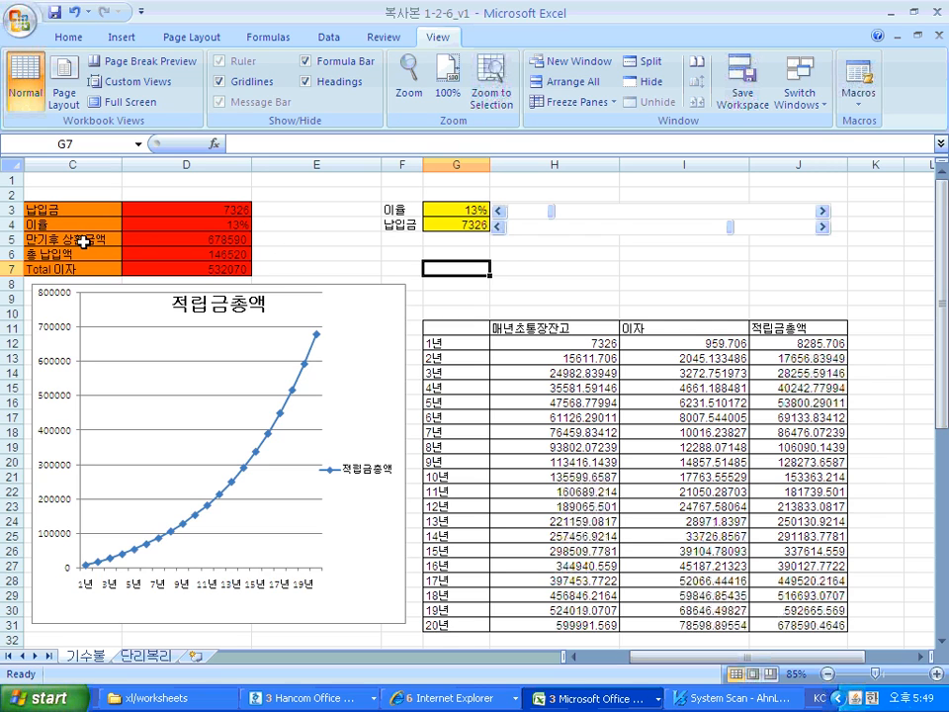
Check the formulas for the maturity amount, total payments and total interest, and lower the payment (납입금) to 7316 with its slider
{"action": "left_click", "coordinate": [237, 241]}
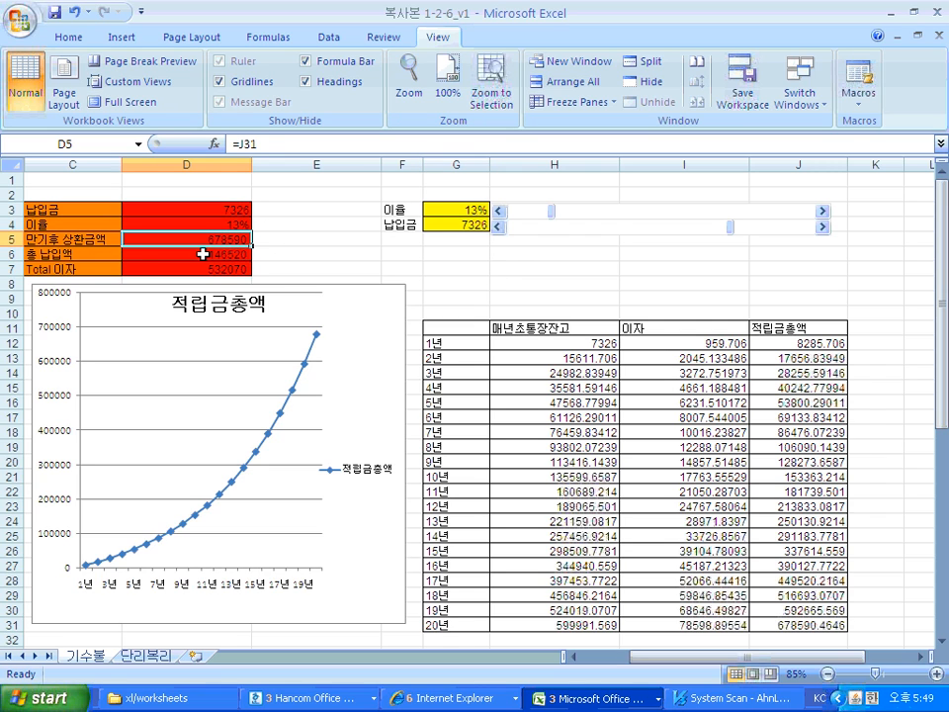
{"action": "left_click", "coordinate": [203, 254]}
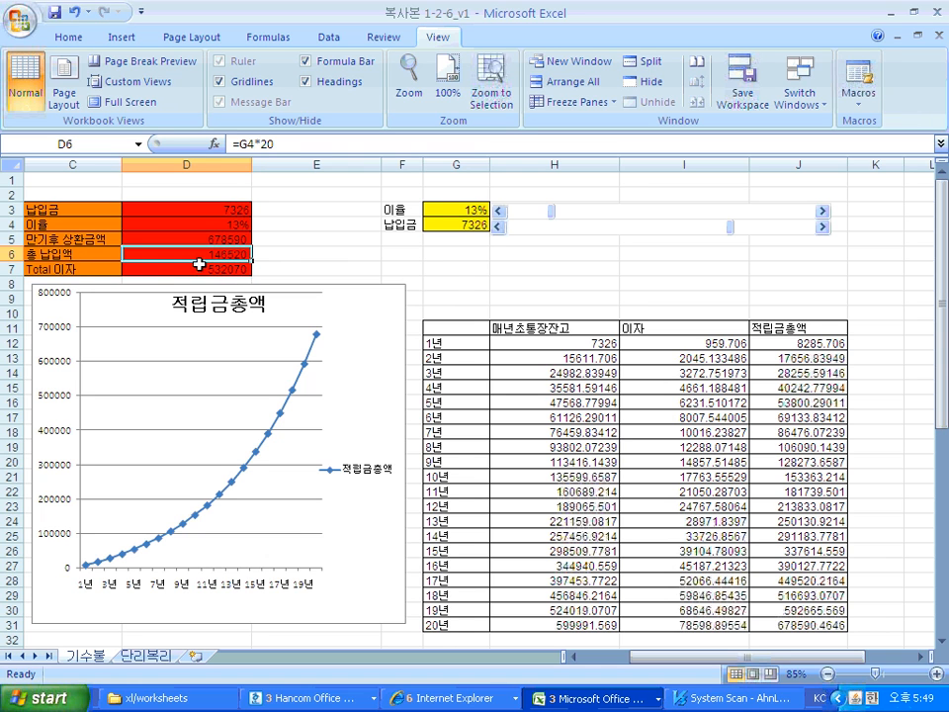
{"action": "left_click", "coordinate": [200, 265]}
{"action": "left_click", "coordinate": [636, 228]}
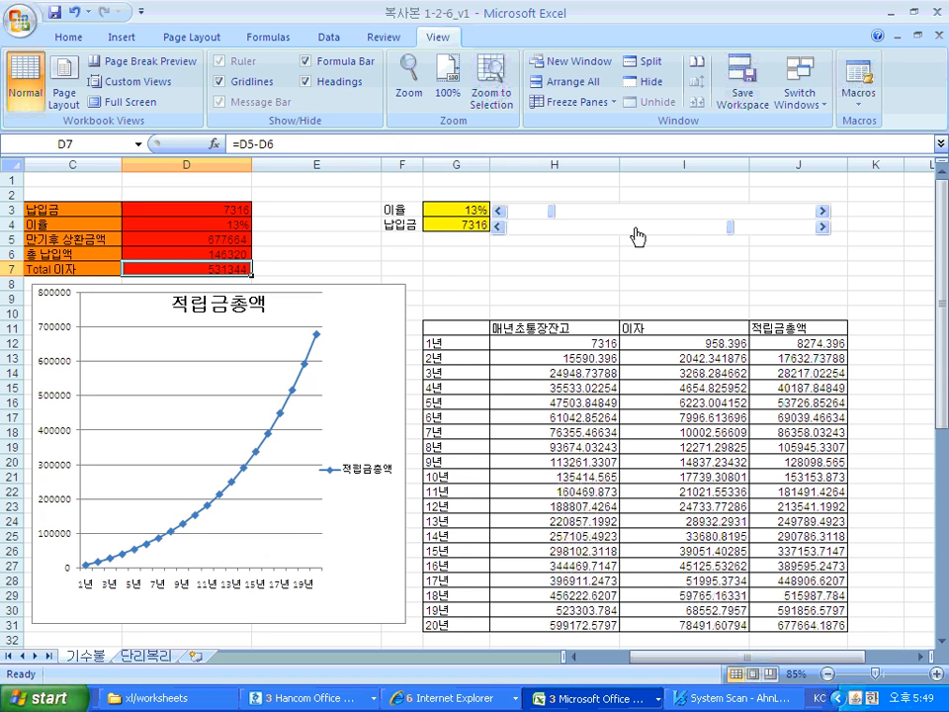
In the 단리복리 sheet, raise the interest rate (이율) to 9.2% and the payment (납입금) to 168600 with the sliders
{"action": "left_click", "coordinate": [149, 655]}
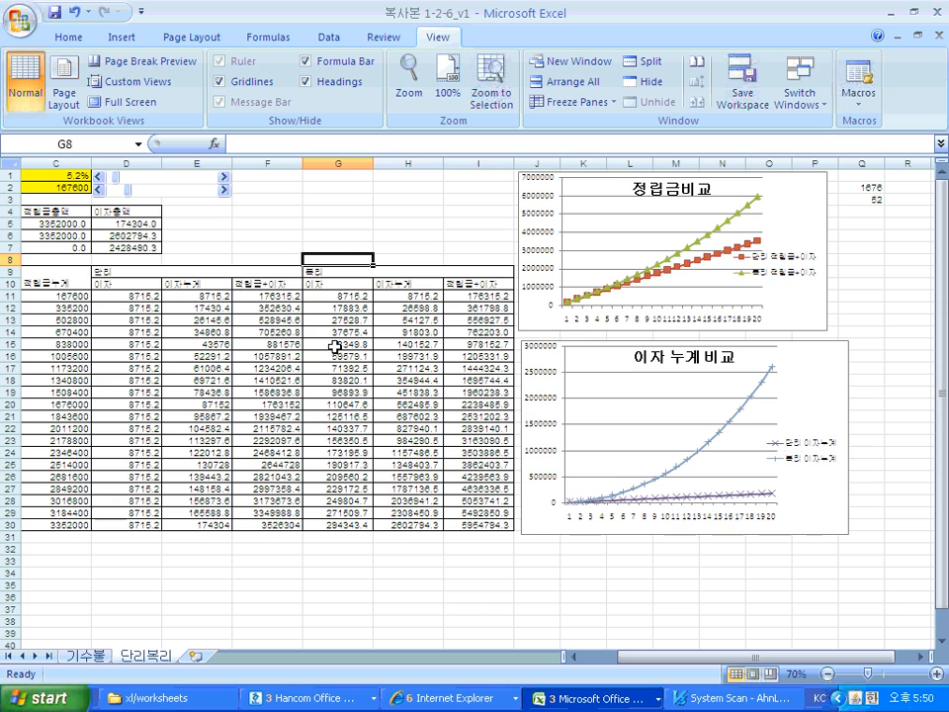
{"action": "left_click", "coordinate": [255, 212]}
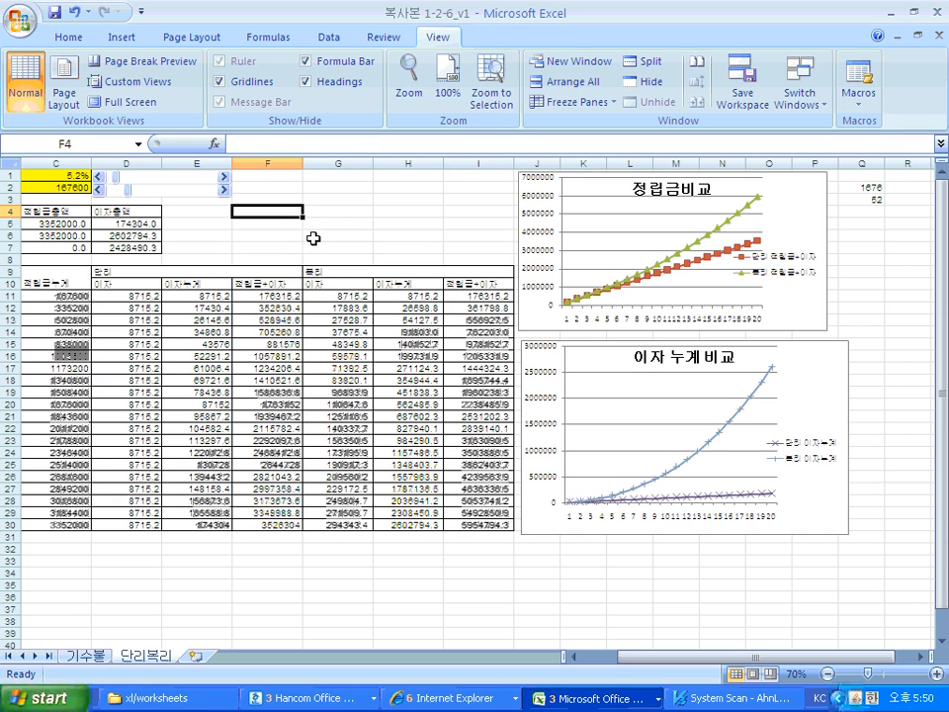
{"action": "left_click", "coordinate": [133, 177]}
{"action": "left_click", "coordinate": [168, 177]}
{"action": "left_click", "coordinate": [176, 197]}
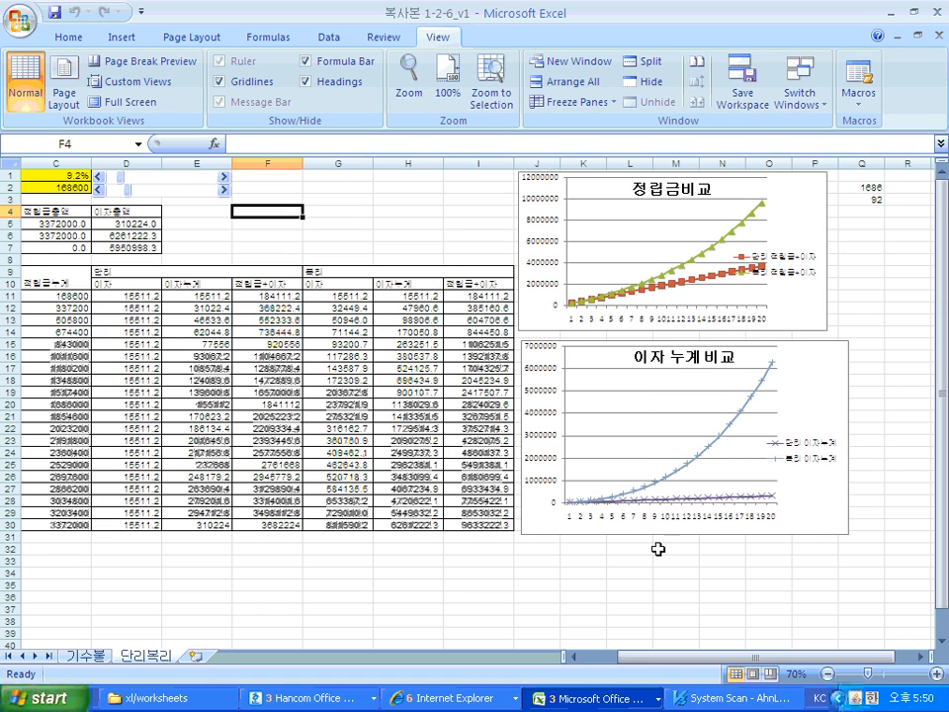
Examine the difference row (차이) formulas for repayment amount, total savings and total interest in the simple versus compound summary table
{"action": "left_click_drag", "start_coordinate": [674, 657], "coordinate": [663, 658]}
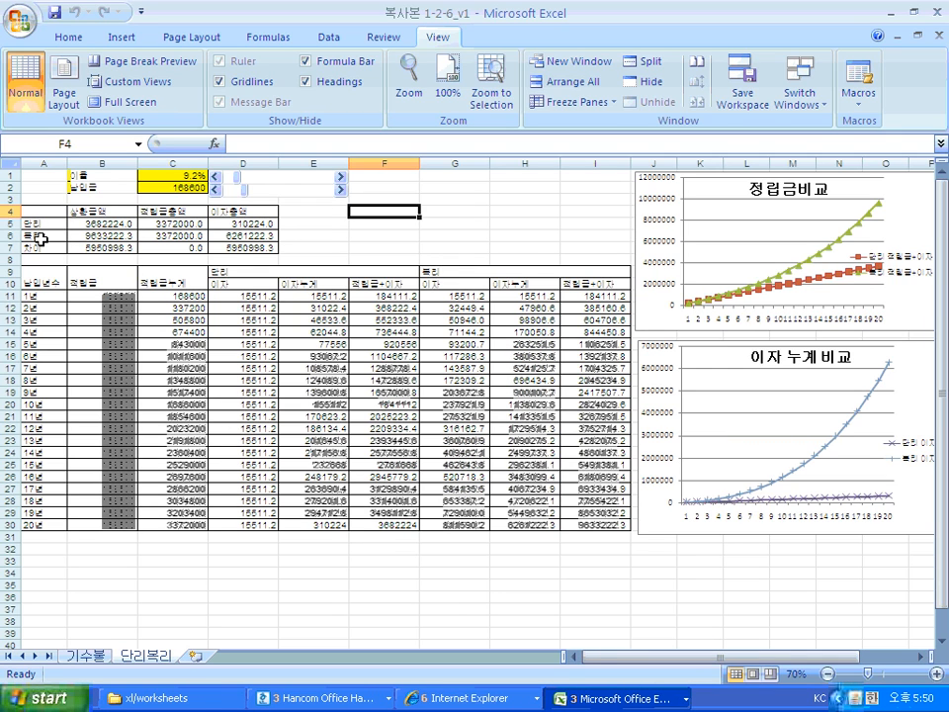
{"action": "left_click", "coordinate": [93, 253]}
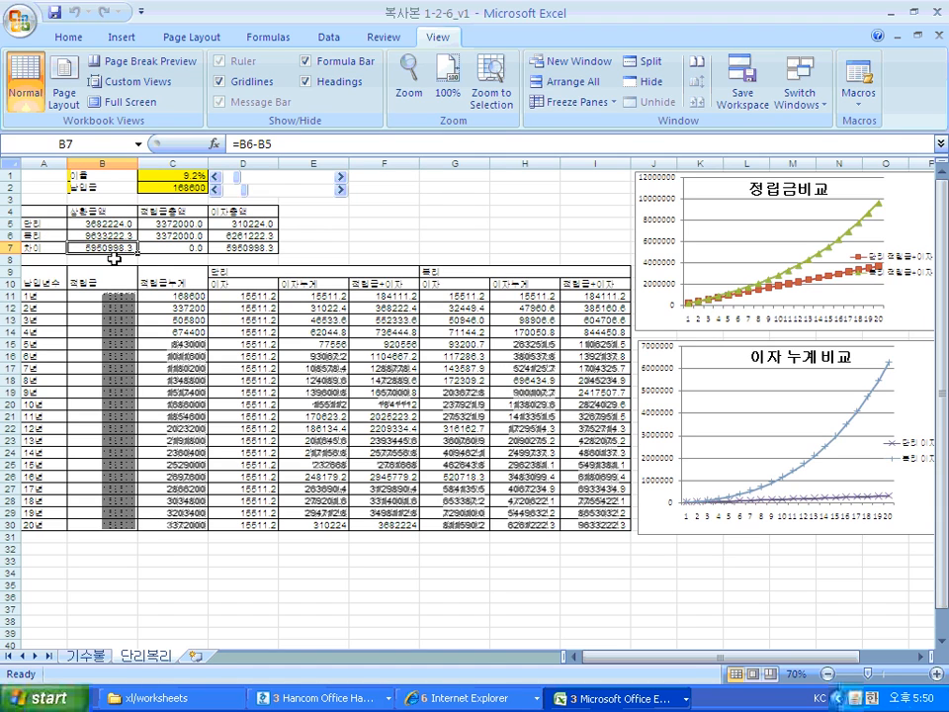
{"action": "left_click", "coordinate": [182, 250]}
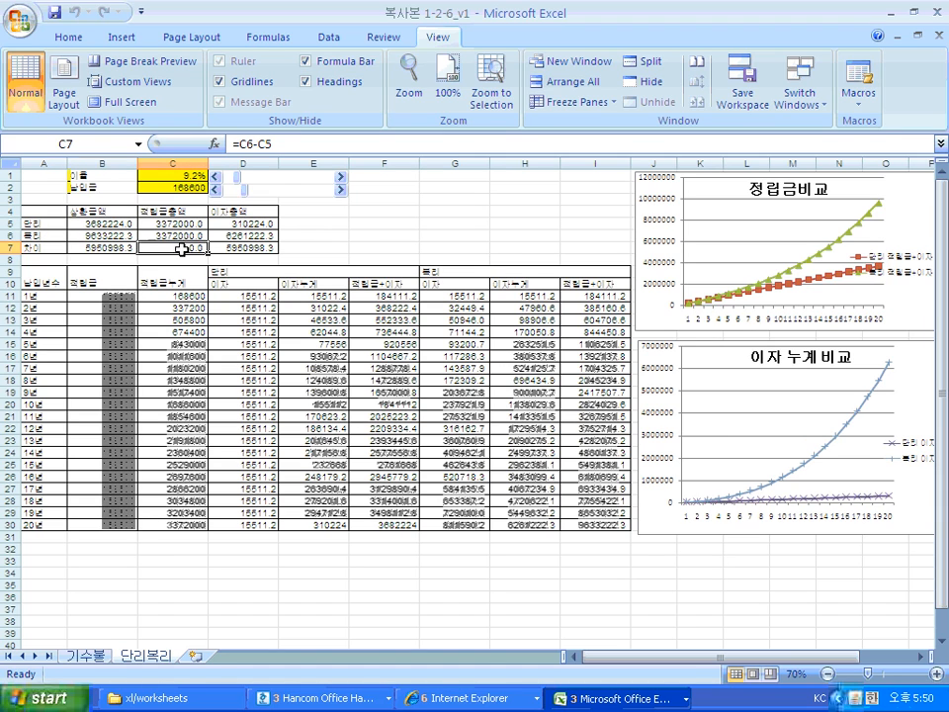
{"action": "left_click", "coordinate": [246, 250]}
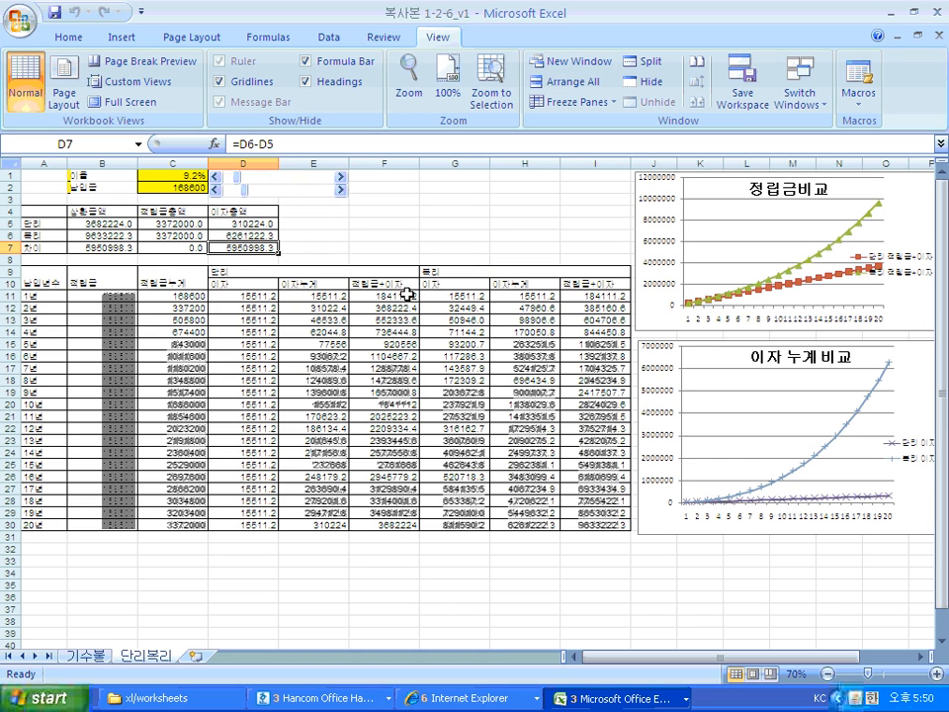
Examine the year 1 and year 2 formulas in the simple (단리) and compound (복리) interest columns of the yearly table
{"action": "left_click", "coordinate": [265, 307]}
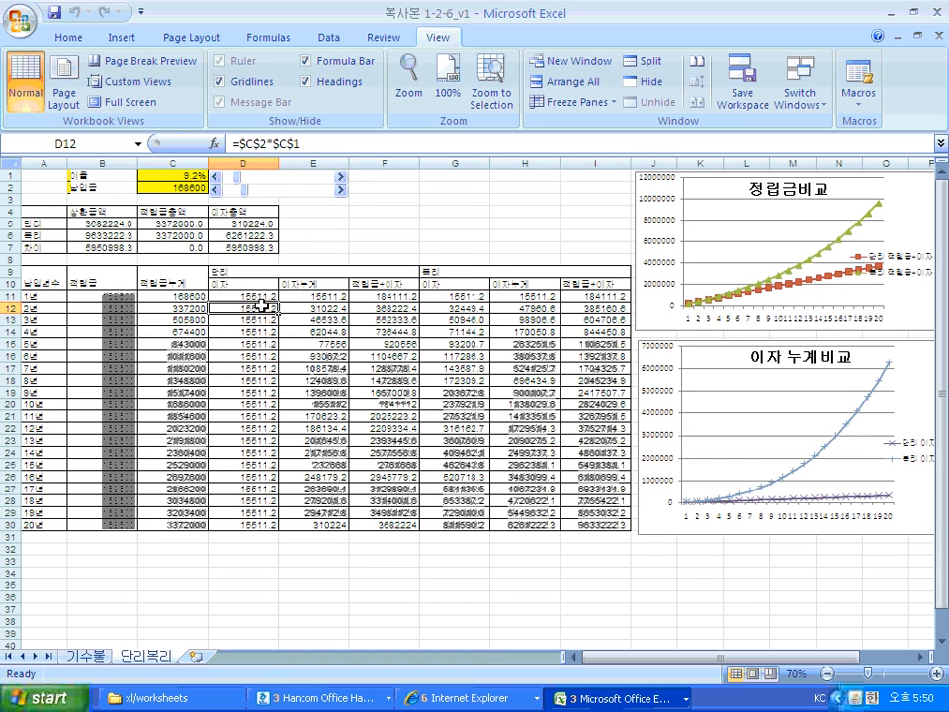
{"action": "left_click", "coordinate": [117, 299]}
{"action": "left_click", "coordinate": [250, 299]}
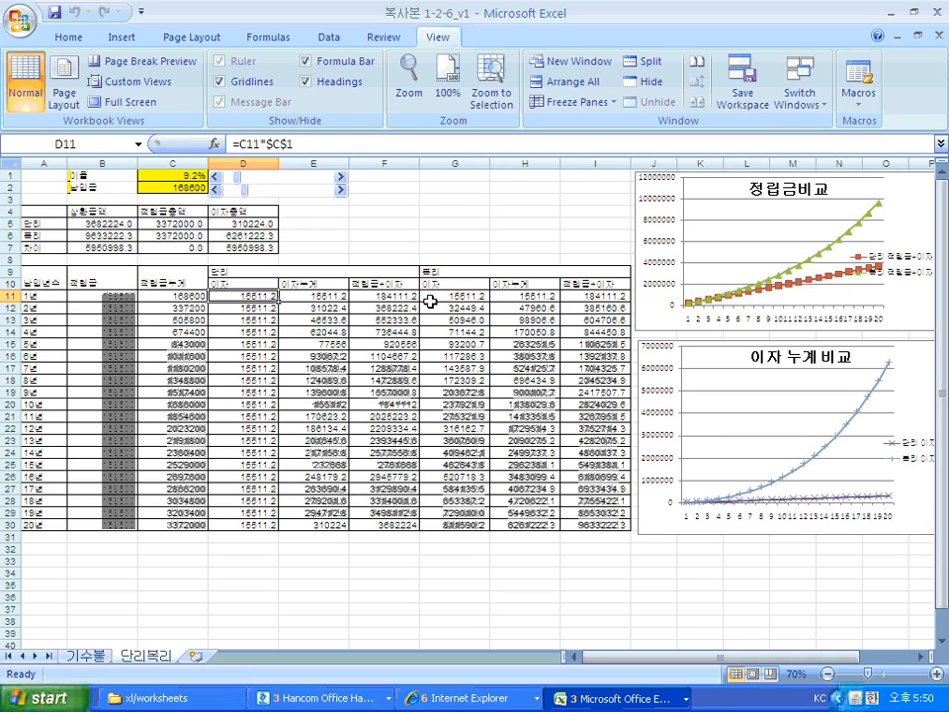
{"action": "left_click", "coordinate": [591, 296]}
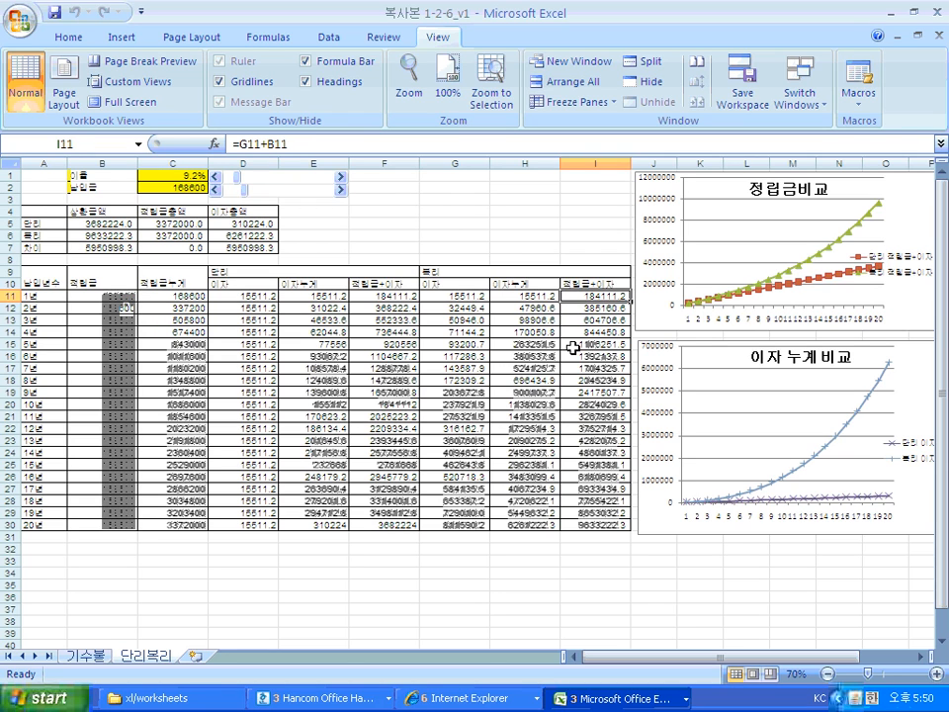
{"action": "left_click", "coordinate": [464, 309]}
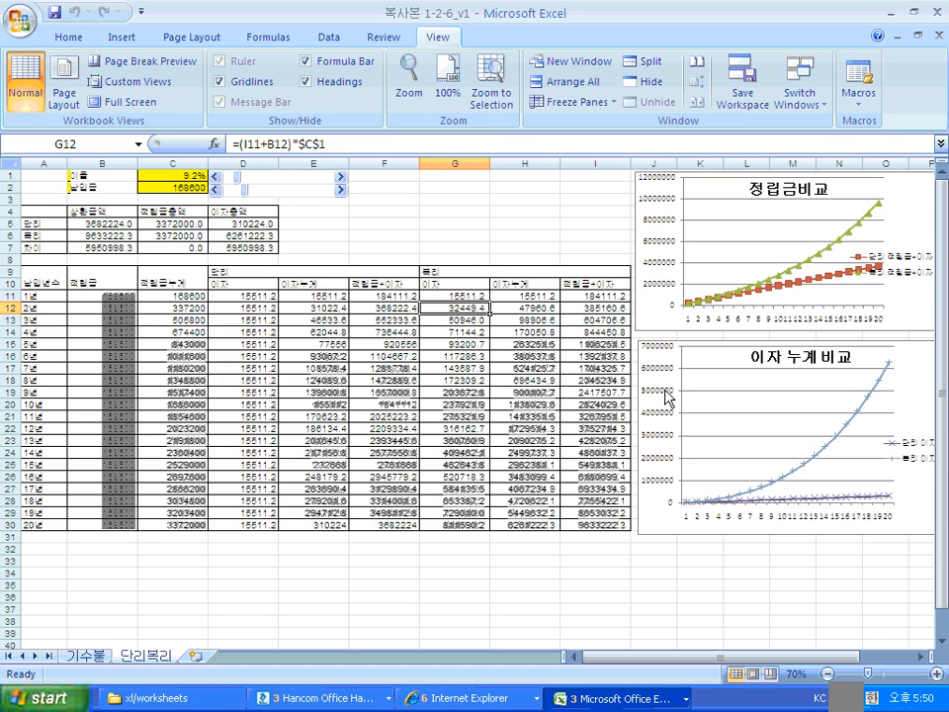